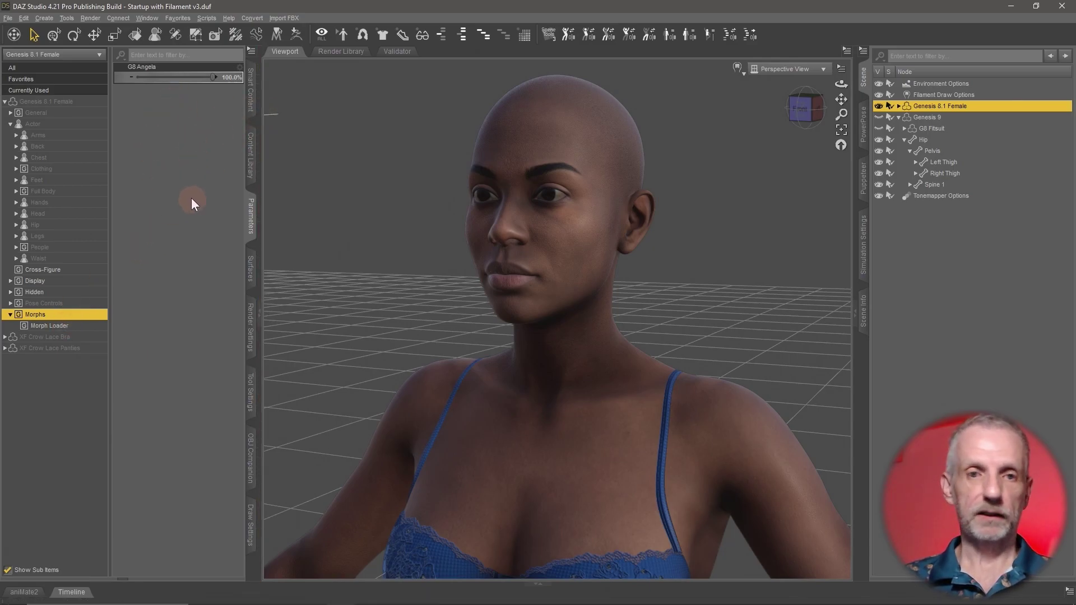
- Turn on parameter edit mode and begin a new Float property under Morphs with the name and label Test Expression
{"action": "right_click", "coordinate": [150, 132]}
{"action": "left_click", "coordinate": [186, 138]}
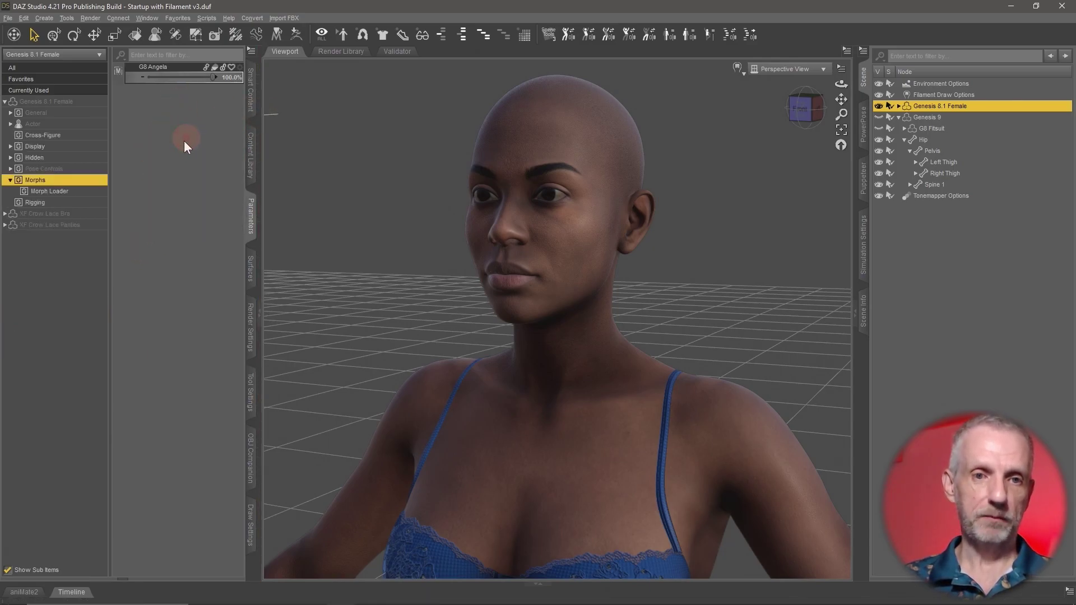
{"action": "right_click", "coordinate": [158, 125]}
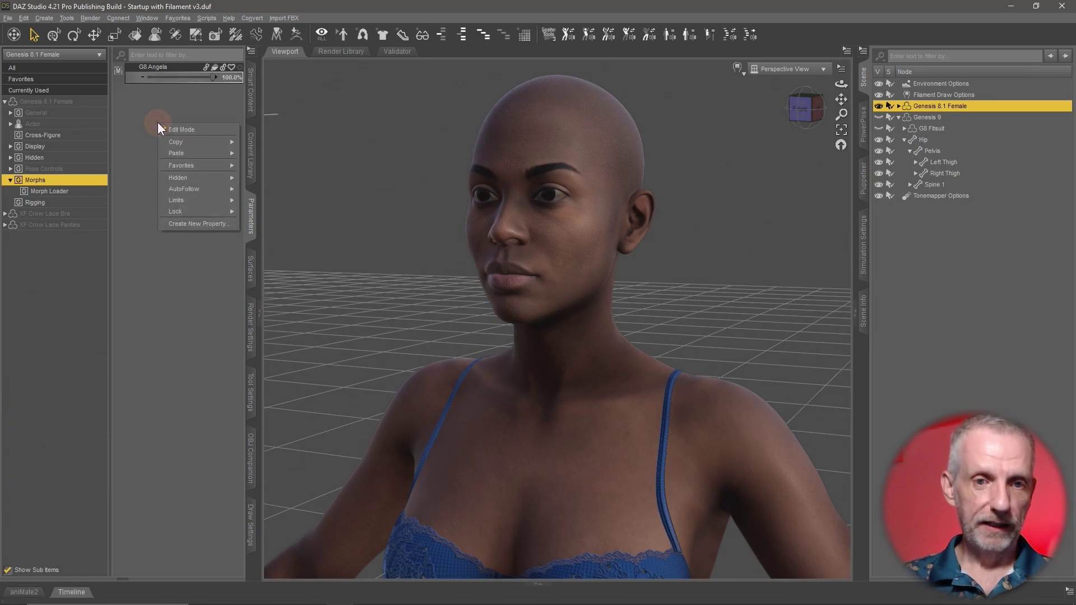
{"action": "left_click", "coordinate": [225, 223]}
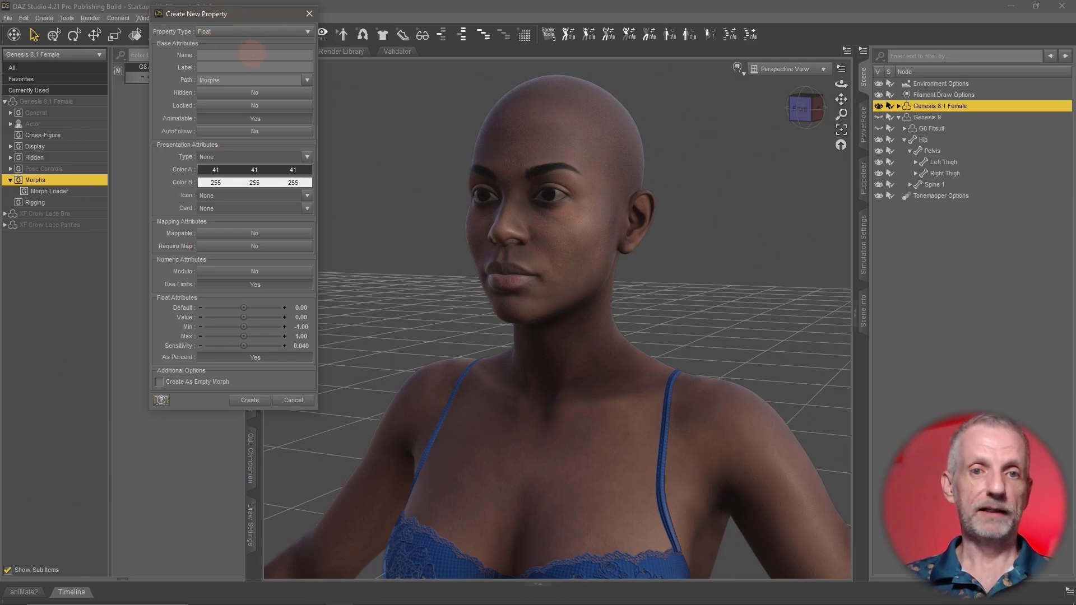
{"action": "left_click", "coordinate": [254, 55]}
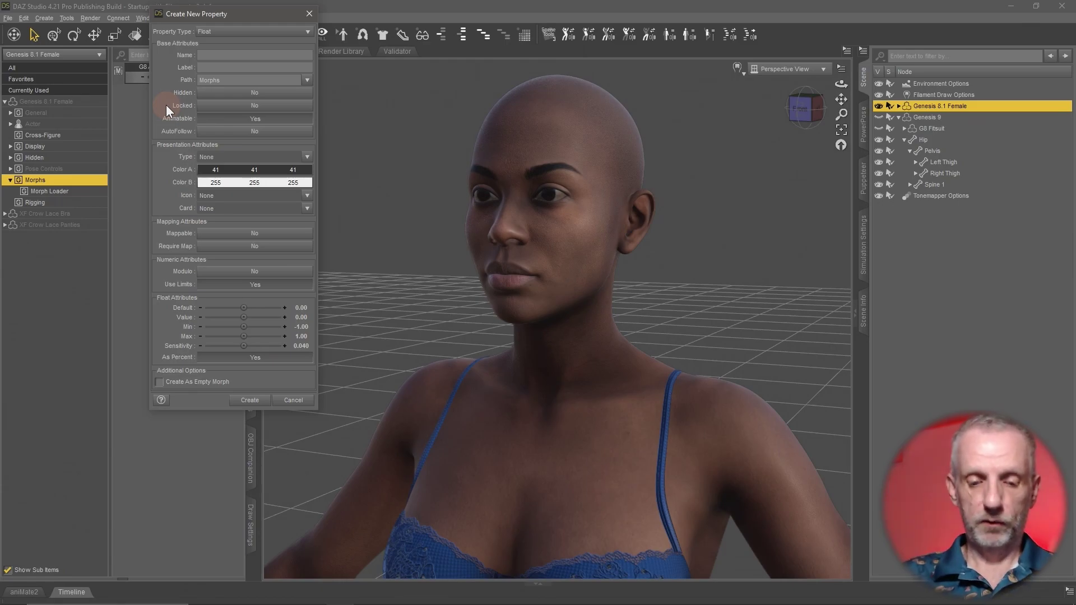
{"action": "type", "text": "Test Expression"}
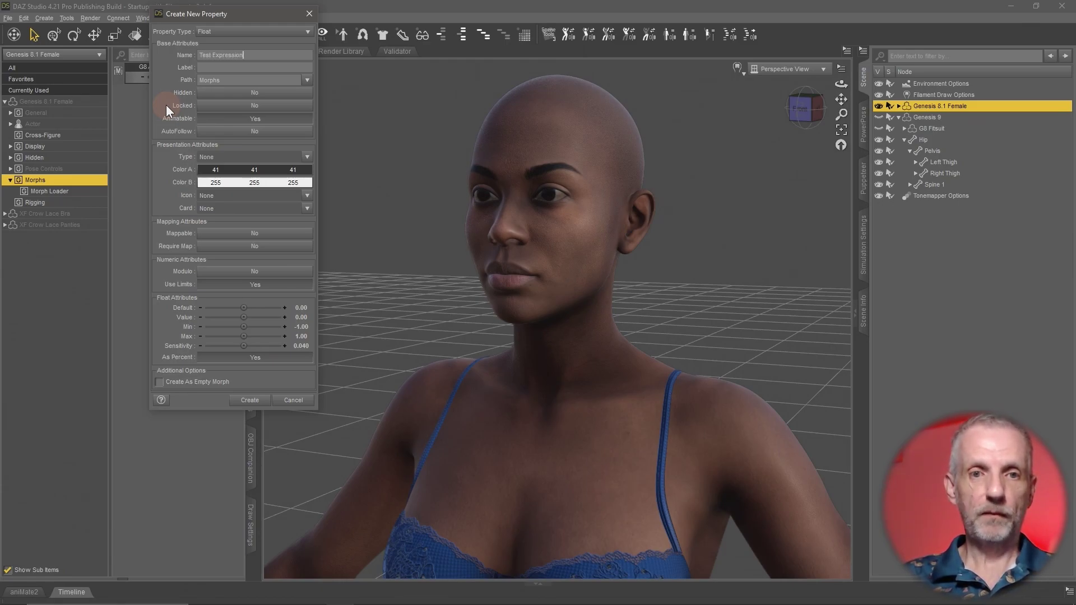
{"action": "key", "text": "Tab"}
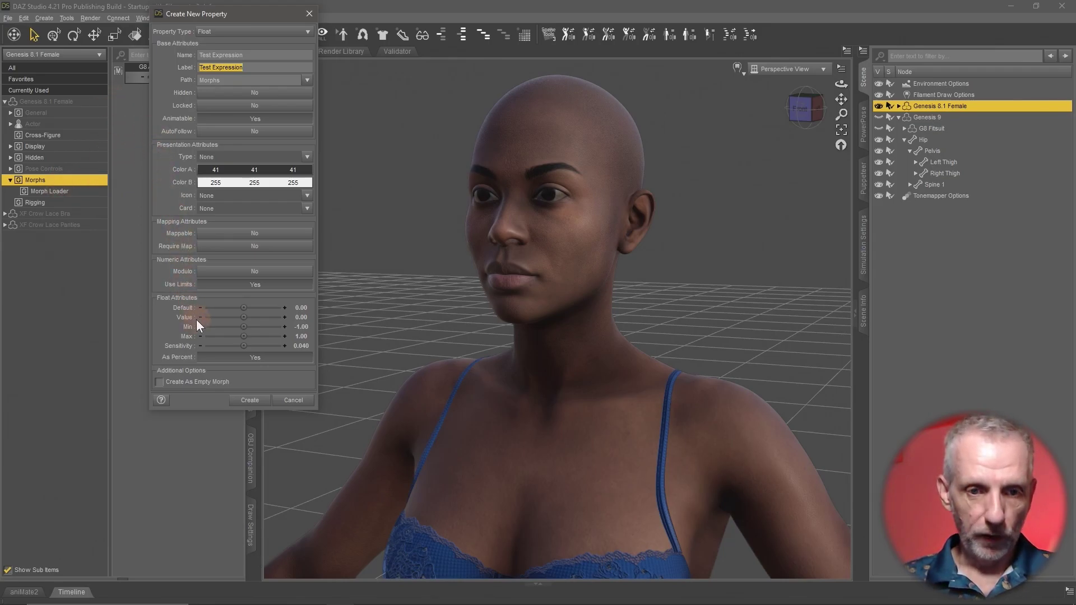
- Set the new property's minimum value to 0 and create it
{"action": "left_click", "coordinate": [300, 326]}
{"action": "key", "text": "BackSpace"}
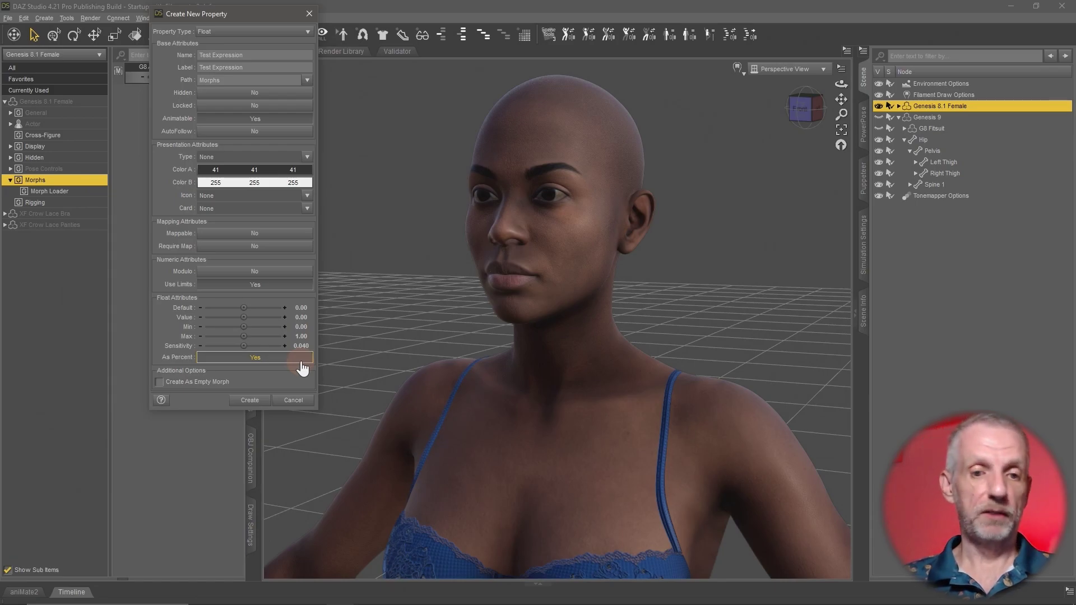
{"action": "left_click", "coordinate": [160, 382]}
{"action": "left_click", "coordinate": [250, 400]}
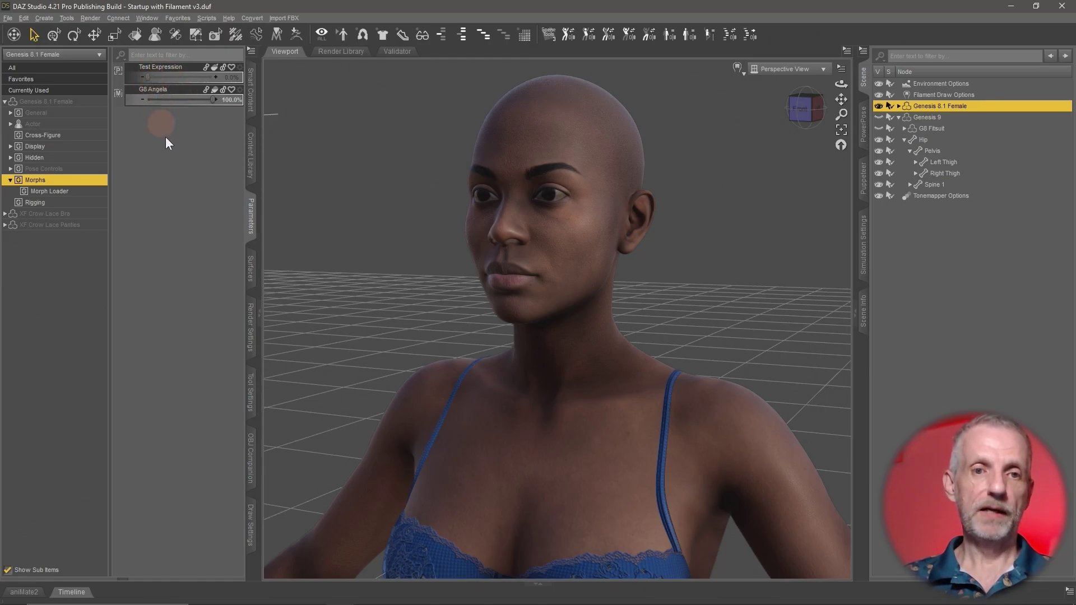
- Turn off parameter edit mode and try the Test Expression dial at 100%
{"action": "right_click", "coordinate": [171, 151]}
{"action": "left_click", "coordinate": [196, 155]}
{"action": "left_click_drag", "start_coordinate": [137, 78], "coordinate": [252, 86]}
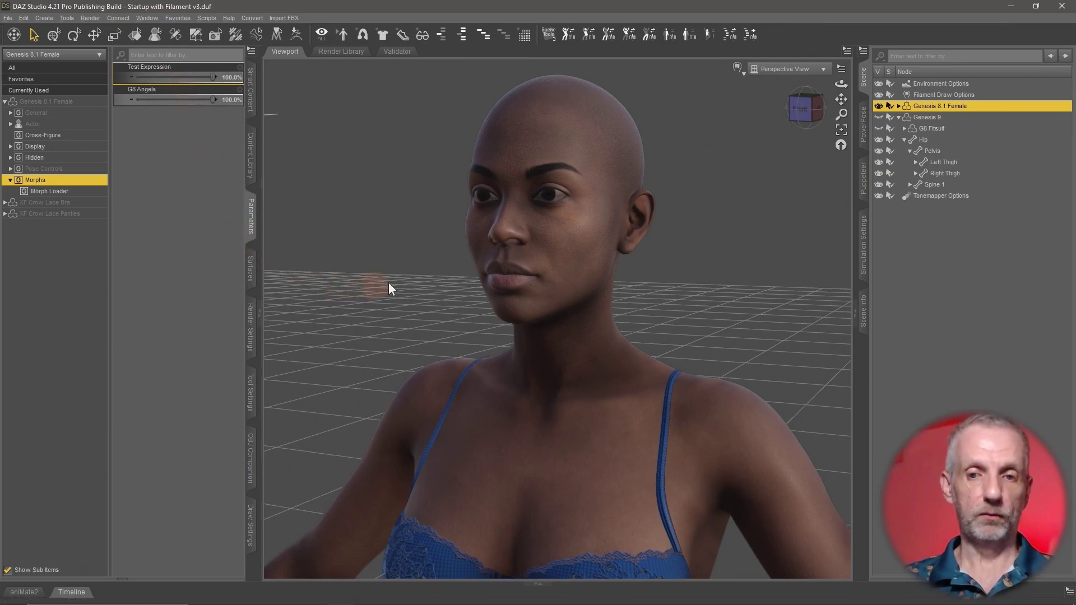
- Delete the Genesis 9 figure together with its G8 Fitsuit from the scene
{"action": "left_click", "coordinate": [938, 117]}
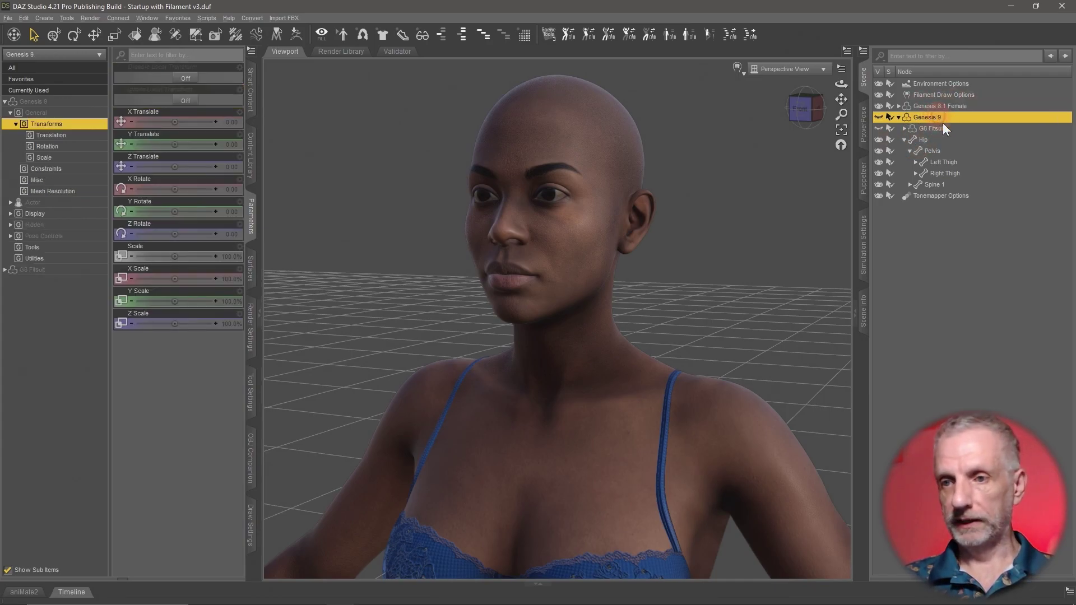
{"action": "left_click", "coordinate": [944, 128], "text": "ctrl"}
{"action": "key", "text": "Delete"}
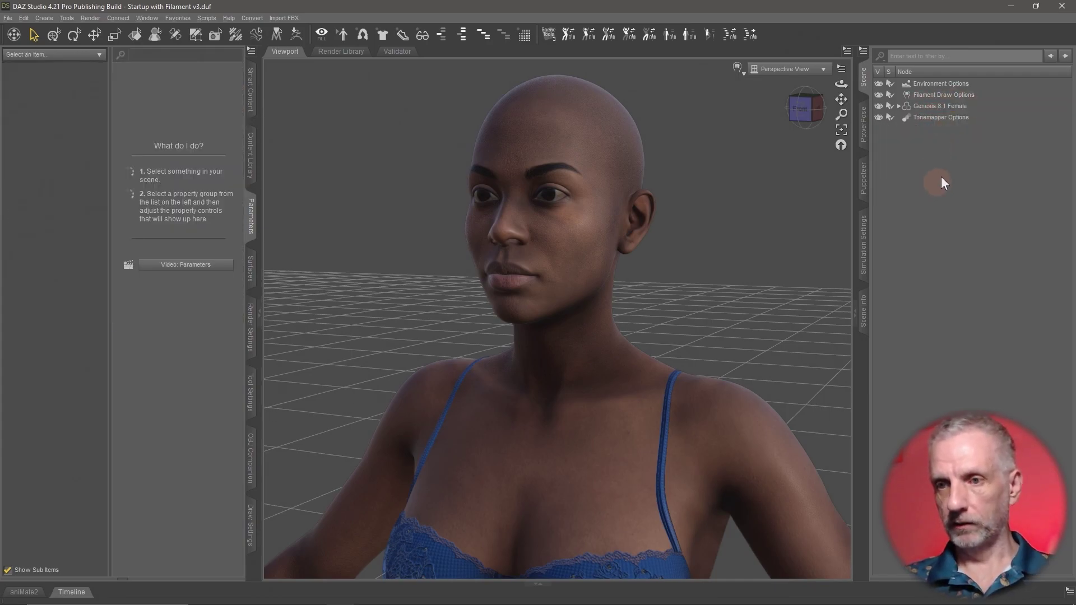
- Restore the Genesis 8.1 Female figure's pose to its memorized settings
{"action": "left_click", "coordinate": [941, 105]}
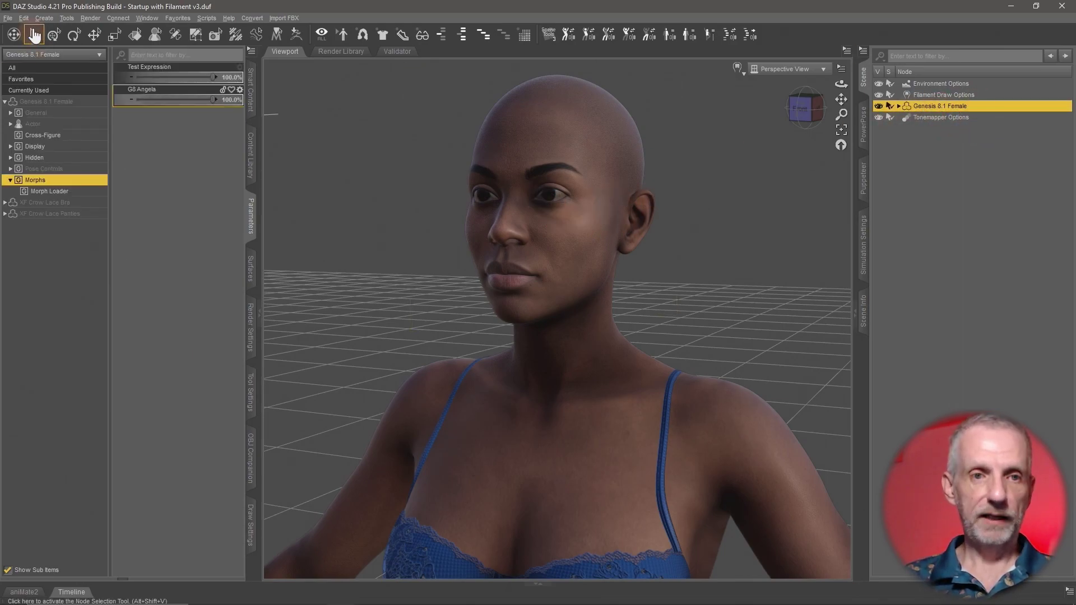
{"action": "left_click", "coordinate": [24, 17]}
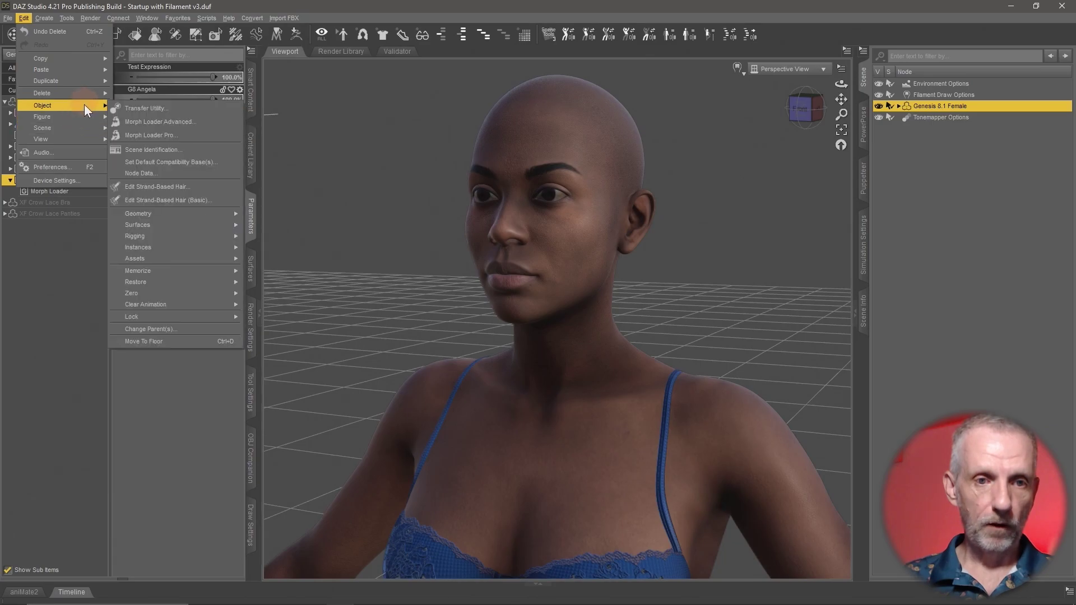
{"action": "mouse_move", "coordinate": [84, 116]}
{"action": "mouse_move", "coordinate": [208, 287]}
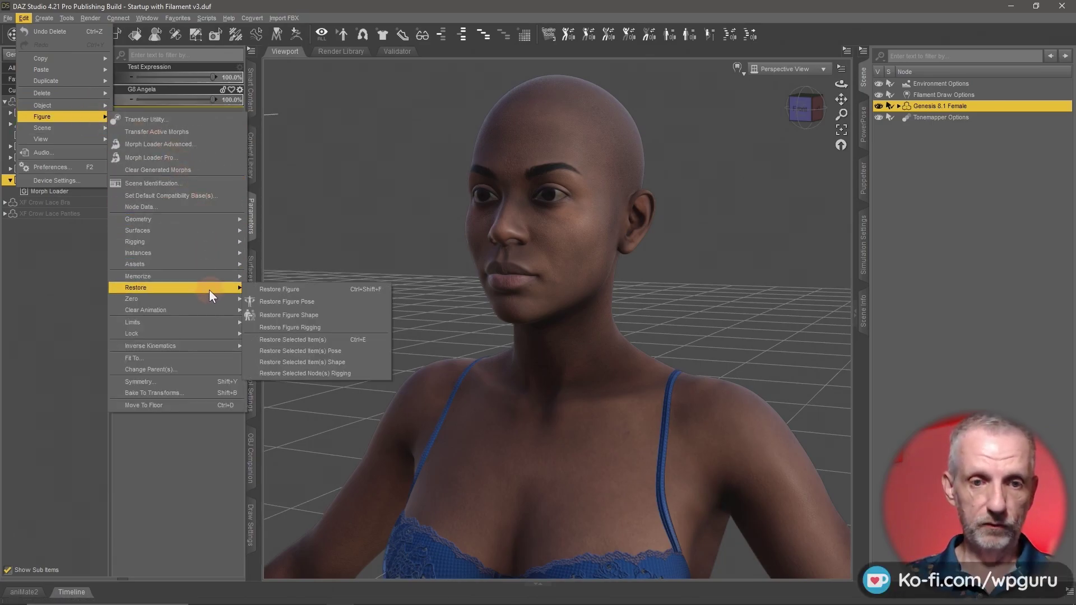
{"action": "left_click", "coordinate": [331, 304]}
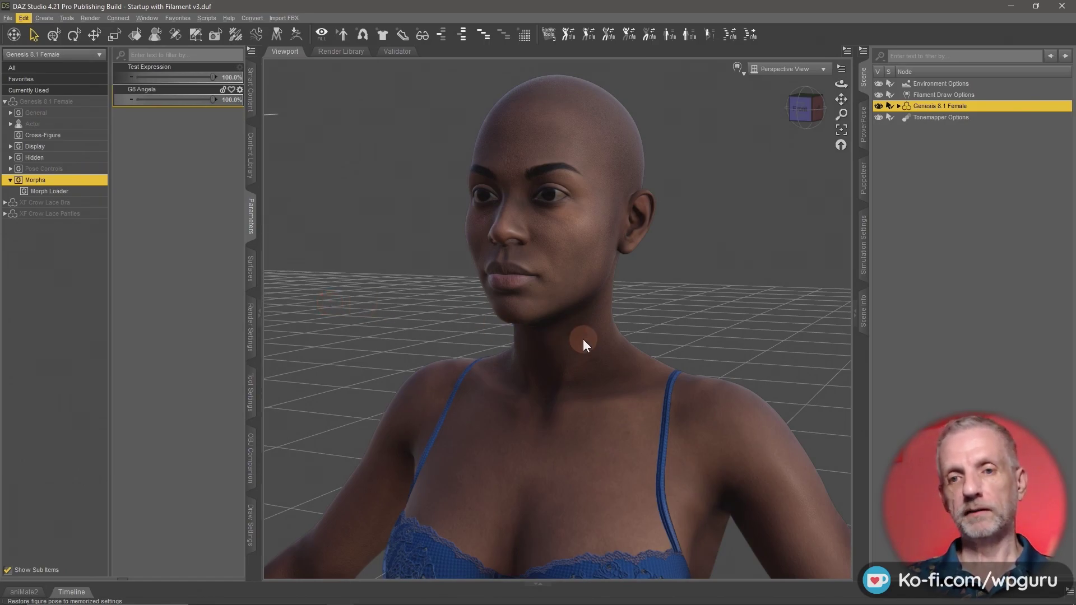
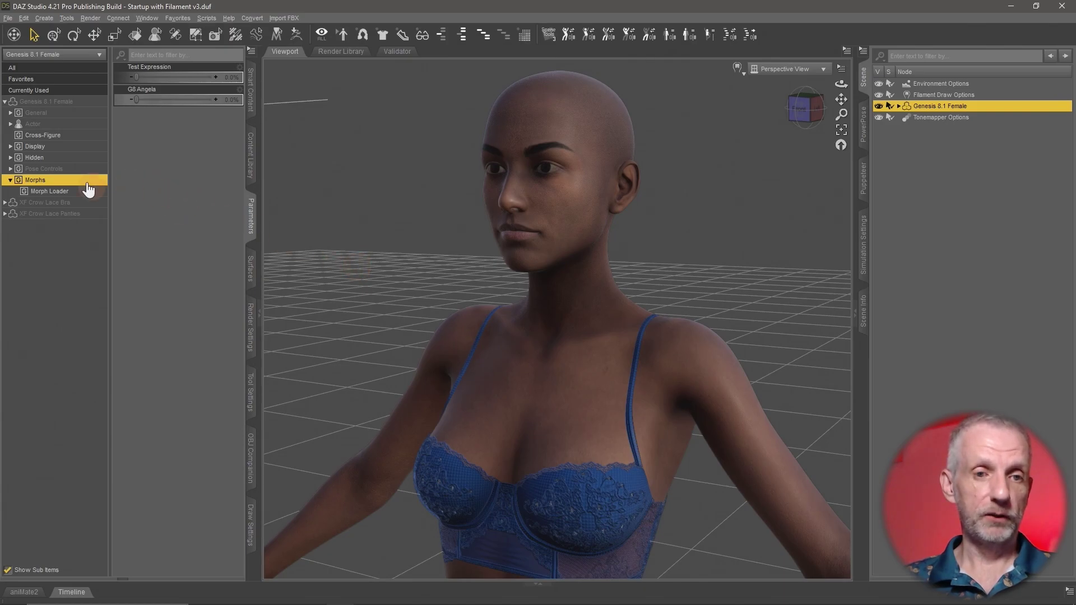
- Set the Concentrate expression to 80% among the head's Expressions 8.1 pose controls
{"action": "left_click", "coordinate": [59, 169]}
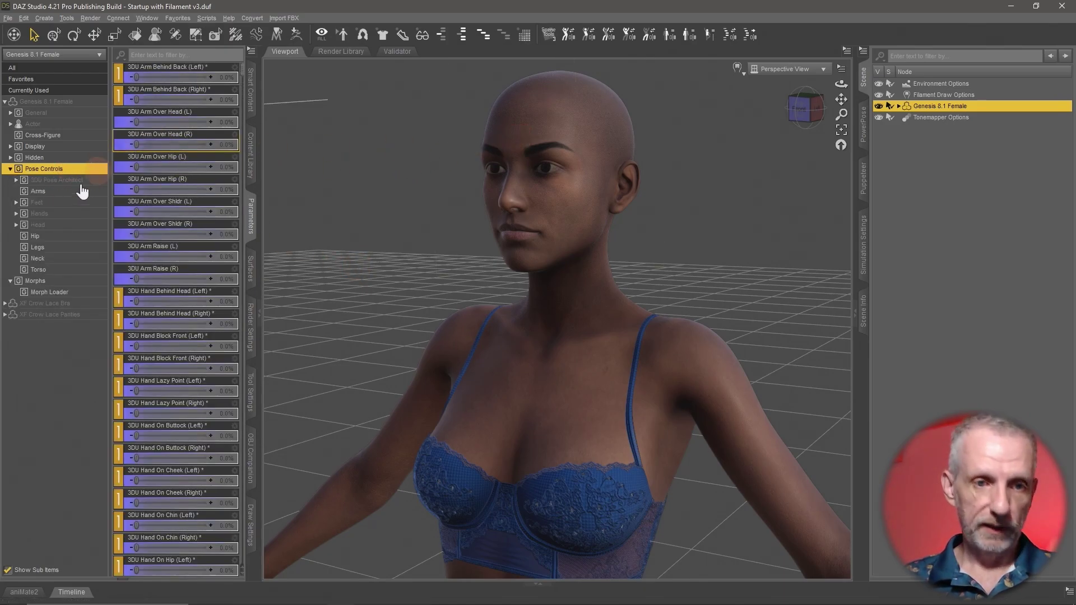
{"action": "left_click", "coordinate": [70, 225]}
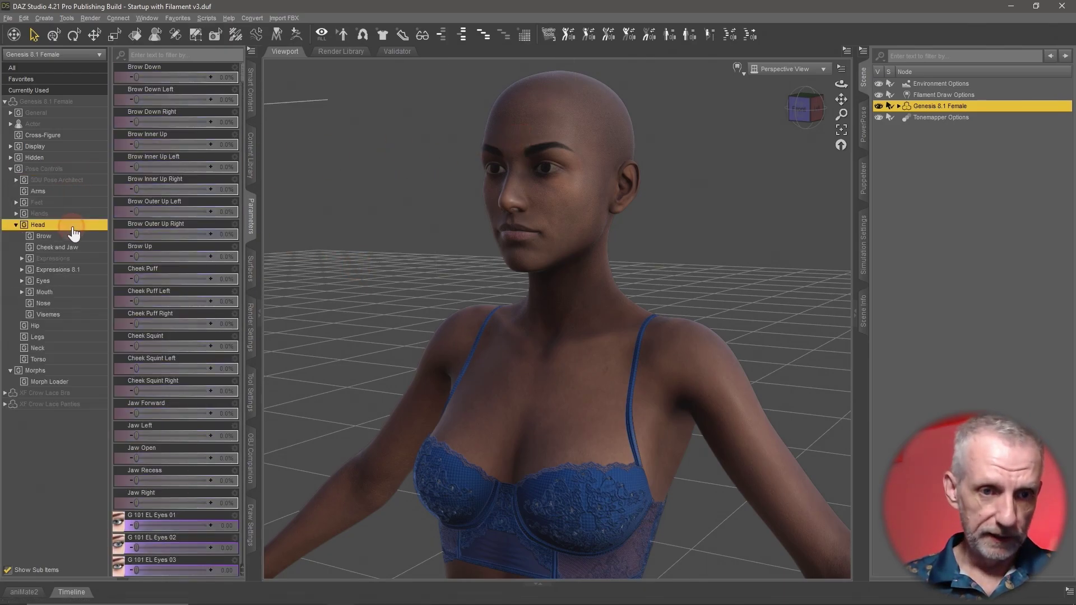
{"action": "left_click", "coordinate": [80, 270]}
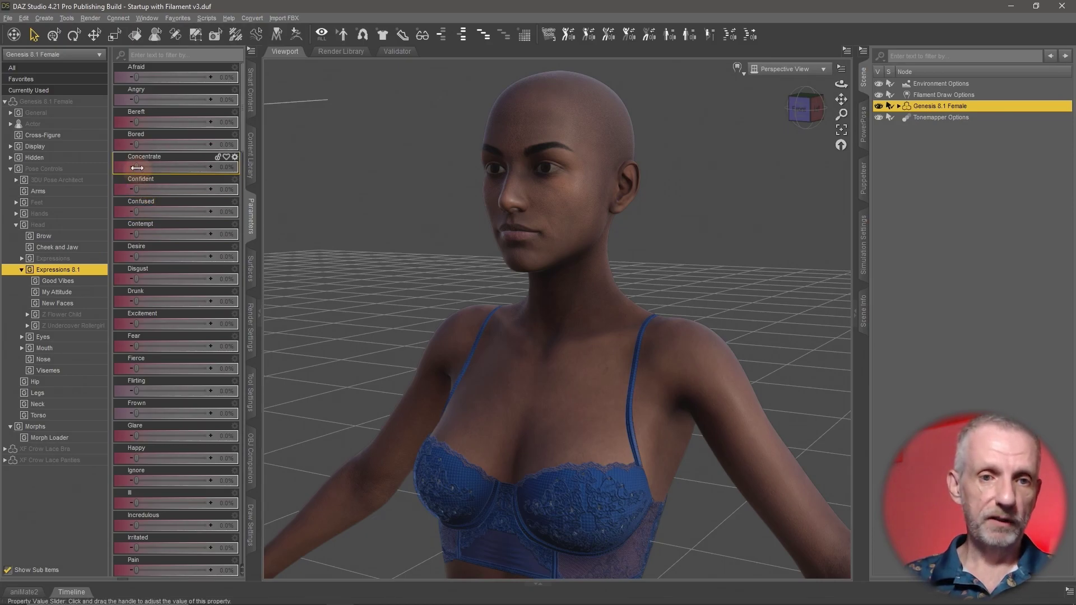
{"action": "left_click_drag", "start_coordinate": [167, 167], "coordinate": [268, 168]}
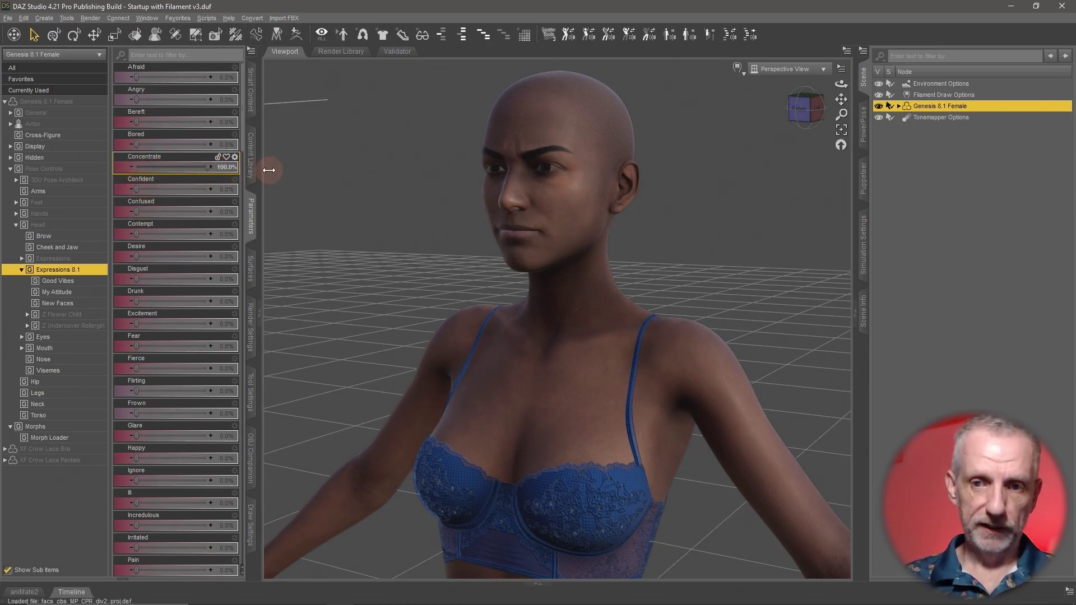
{"action": "left_click", "coordinate": [223, 167]}
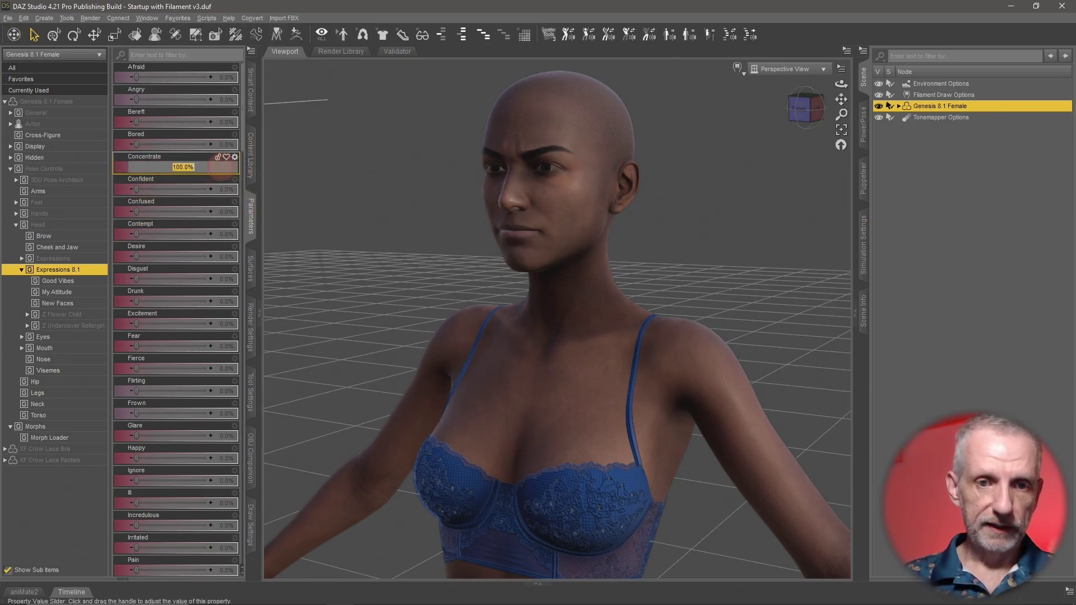
{"action": "type", "text": "80"}
{"action": "key", "text": "Return"}
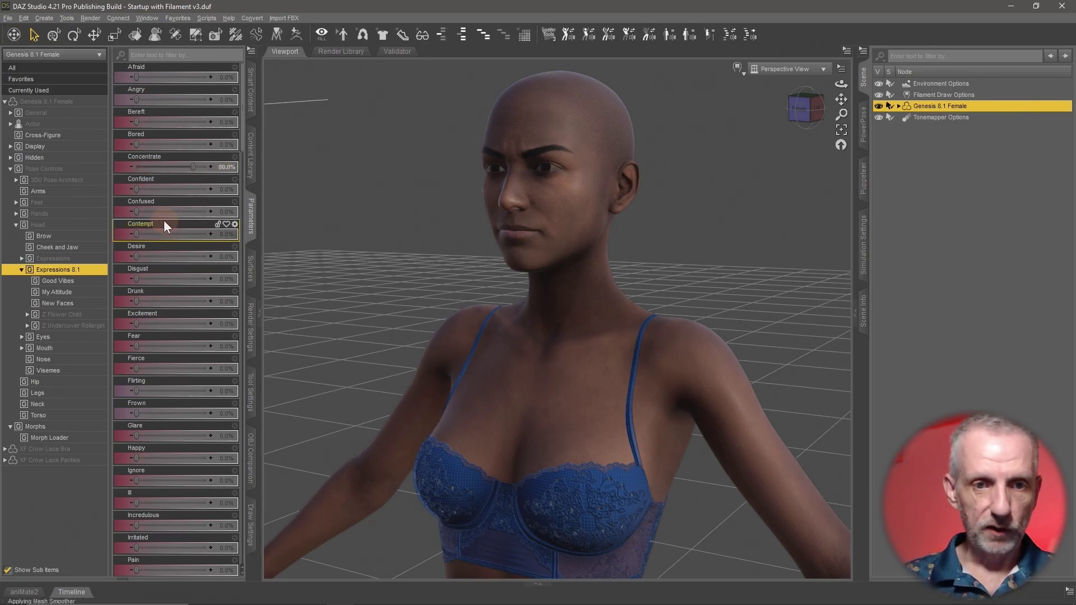
- Set the Confused expression to 50%
{"action": "left_click", "coordinate": [227, 211]}
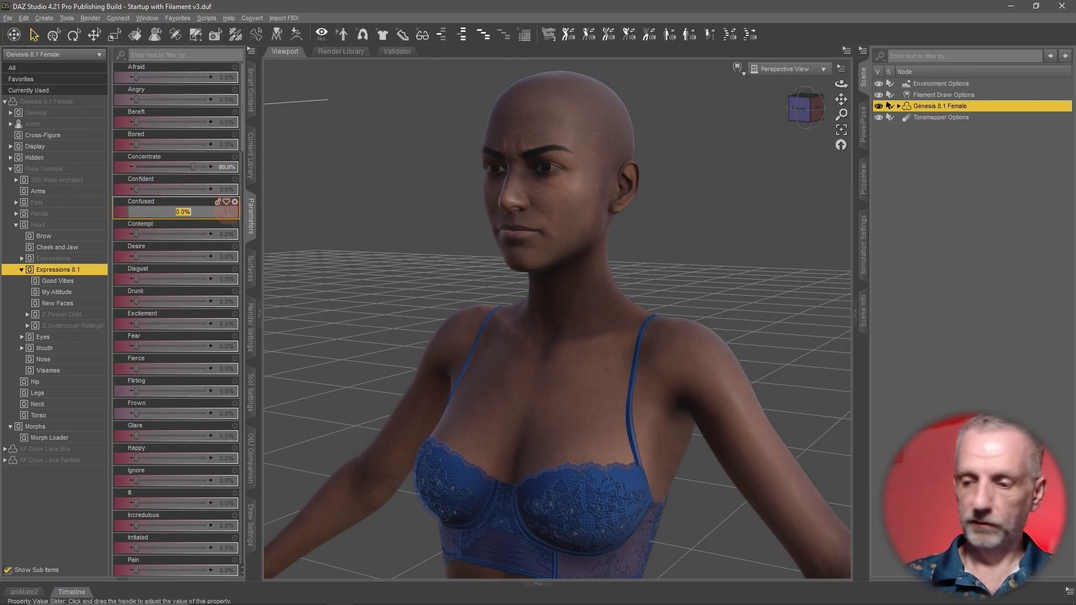
{"action": "type", "text": "50"}
{"action": "key", "text": "Return"}
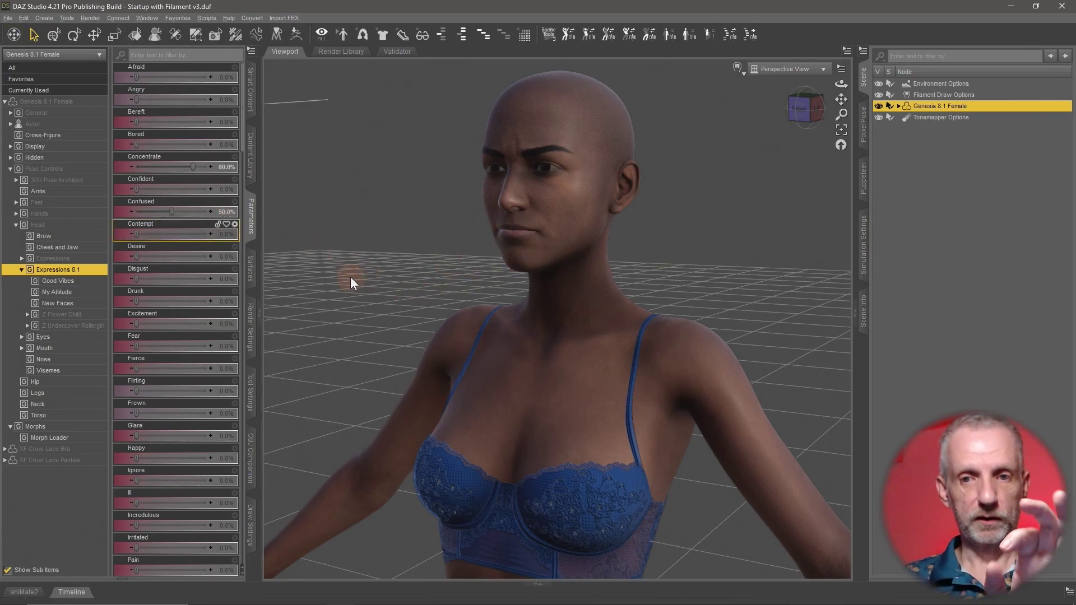
- Set the Test Expression dial in the Morphs group to 100%
{"action": "left_click", "coordinate": [77, 428]}
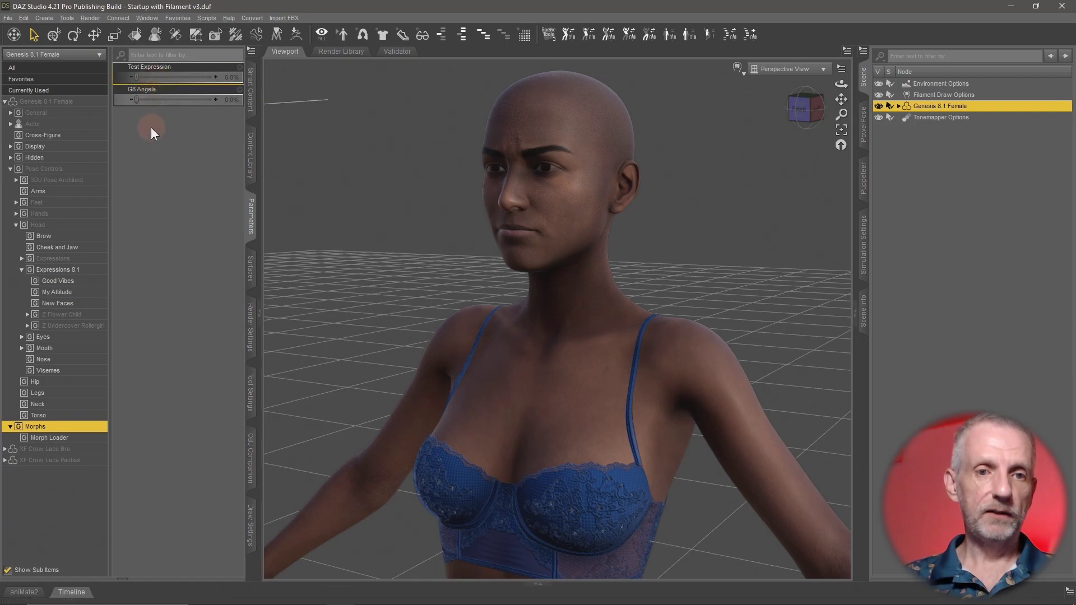
{"action": "left_click", "coordinate": [133, 80]}
{"action": "left_click_drag", "start_coordinate": [133, 80], "coordinate": [302, 77]}
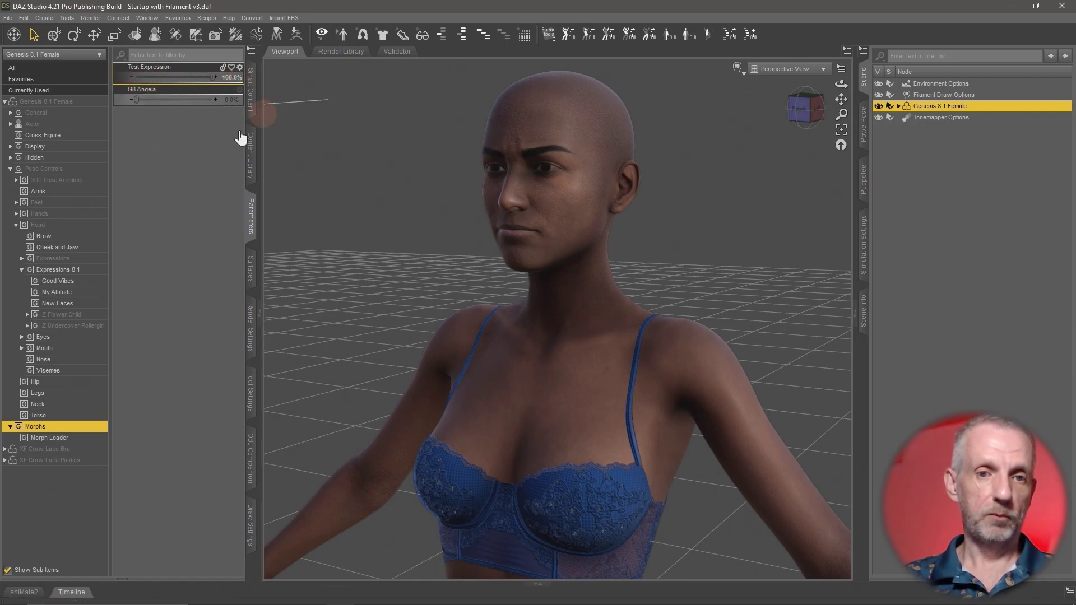
- Turn parameter edit mode on and open the ERC Freeze options for the Test Expression property
{"action": "right_click", "coordinate": [178, 128]}
{"action": "left_click", "coordinate": [193, 134]}
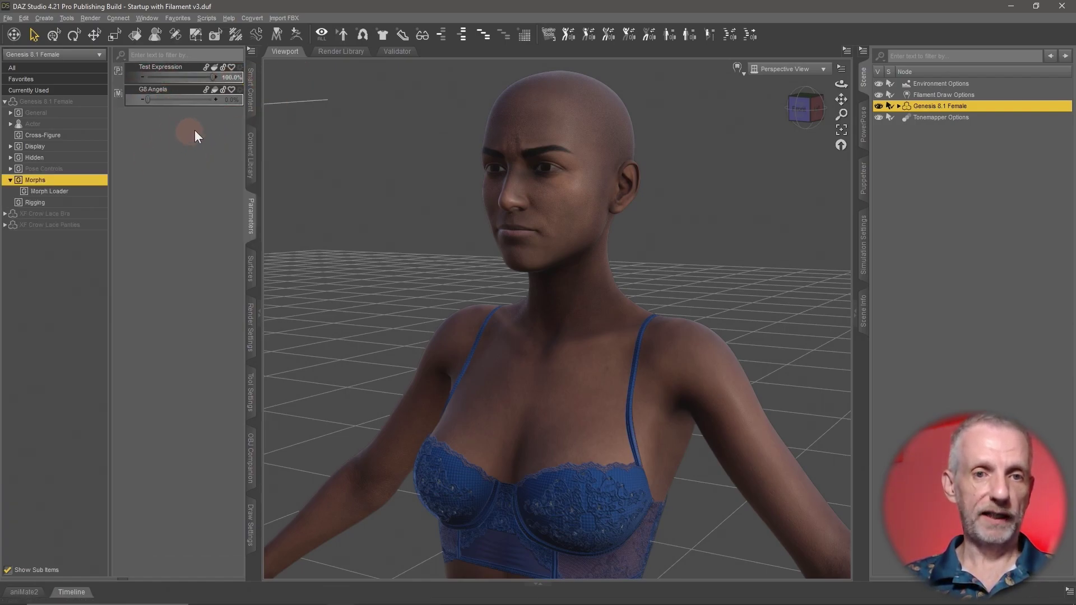
{"action": "left_click", "coordinate": [180, 68]}
{"action": "right_click", "coordinate": [179, 67]}
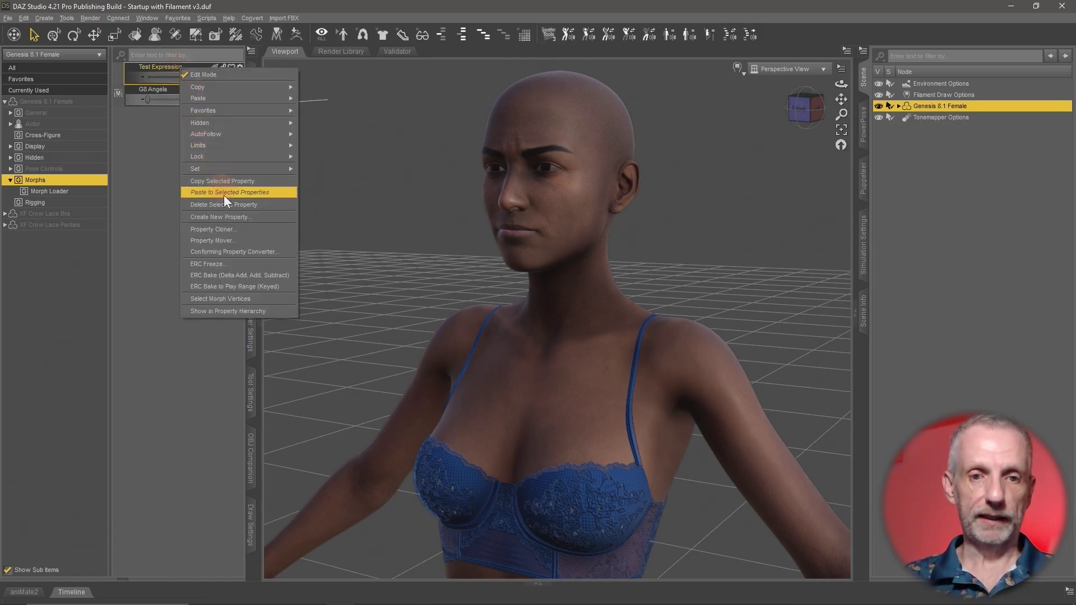
{"action": "left_click", "coordinate": [243, 263]}
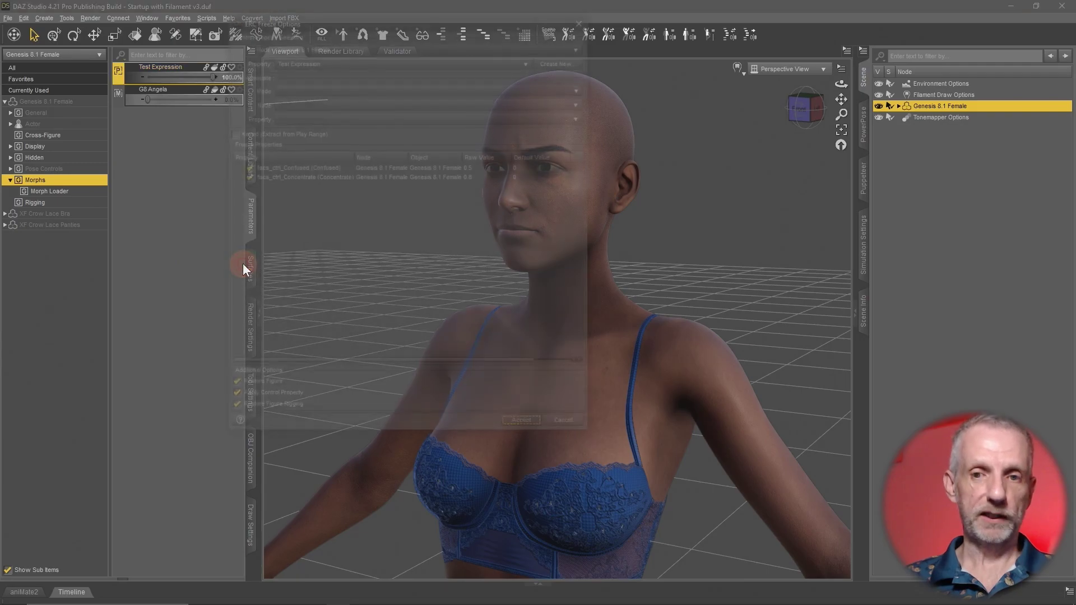
- Freeze the Confused and Concentrate properties to the Test Expression control on Genesis 8.1 Female, and turn off parameter edit mode
{"action": "left_click_drag", "start_coordinate": [469, 25], "coordinate": [340, 25]}
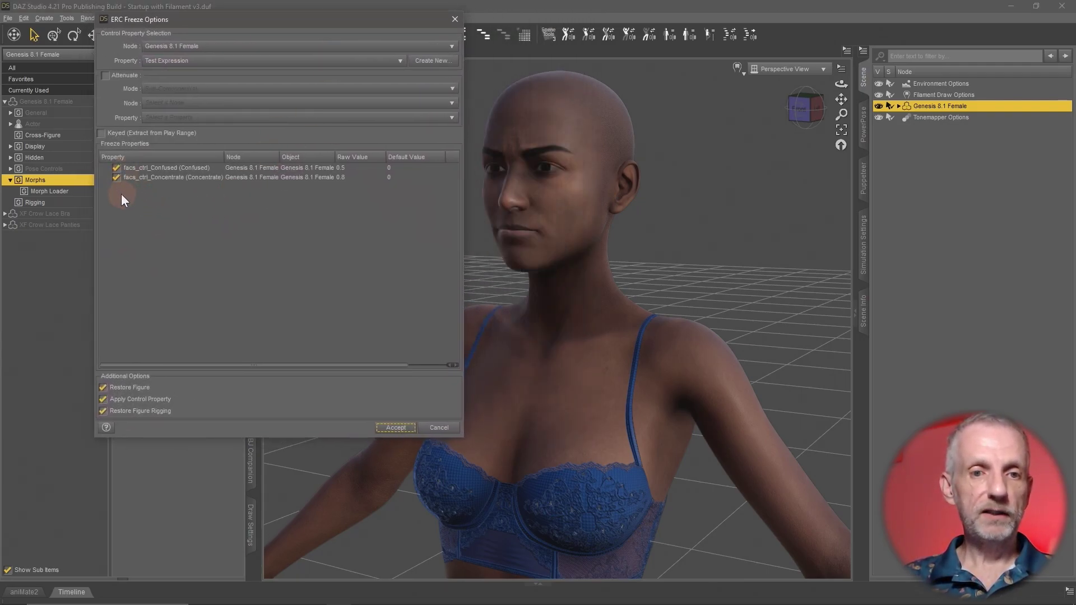
{"action": "left_click", "coordinate": [193, 169]}
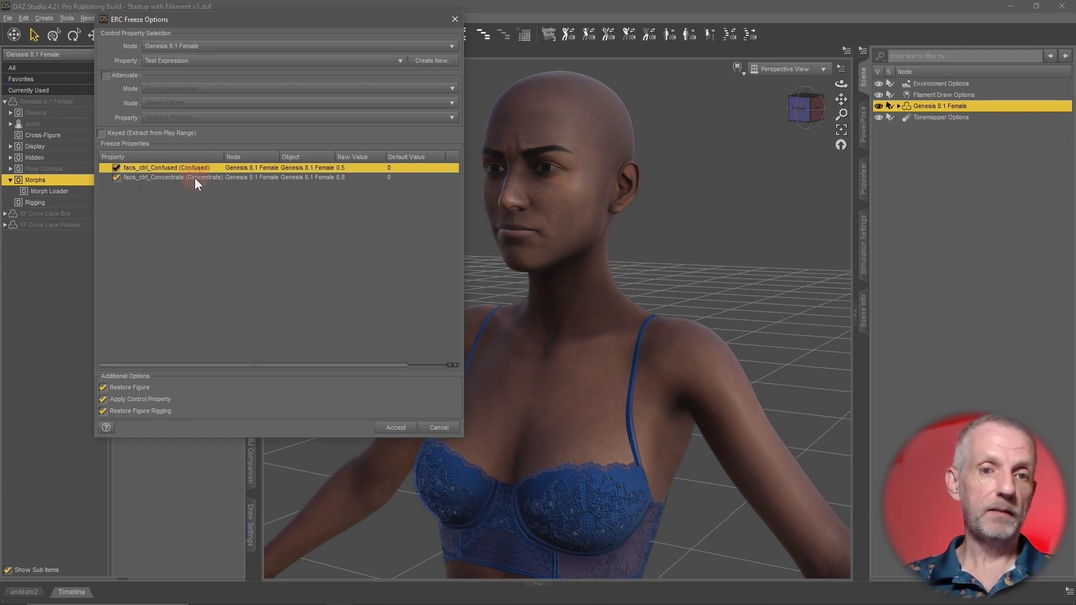
{"action": "left_click", "coordinate": [195, 178]}
{"action": "left_click", "coordinate": [203, 169]}
{"action": "left_click", "coordinate": [203, 176]}
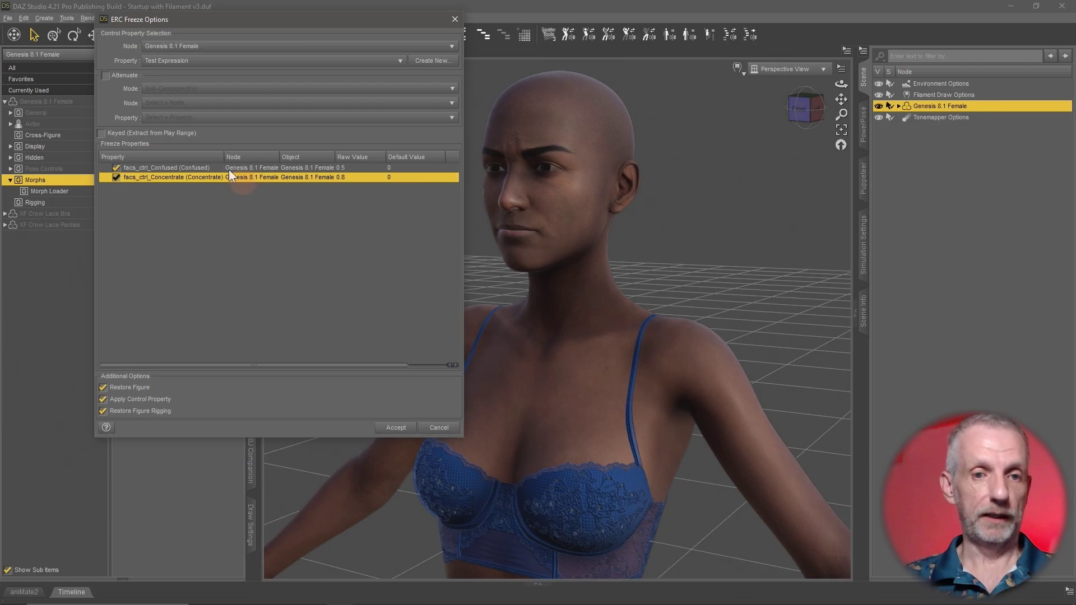
{"action": "left_click", "coordinate": [396, 428]}
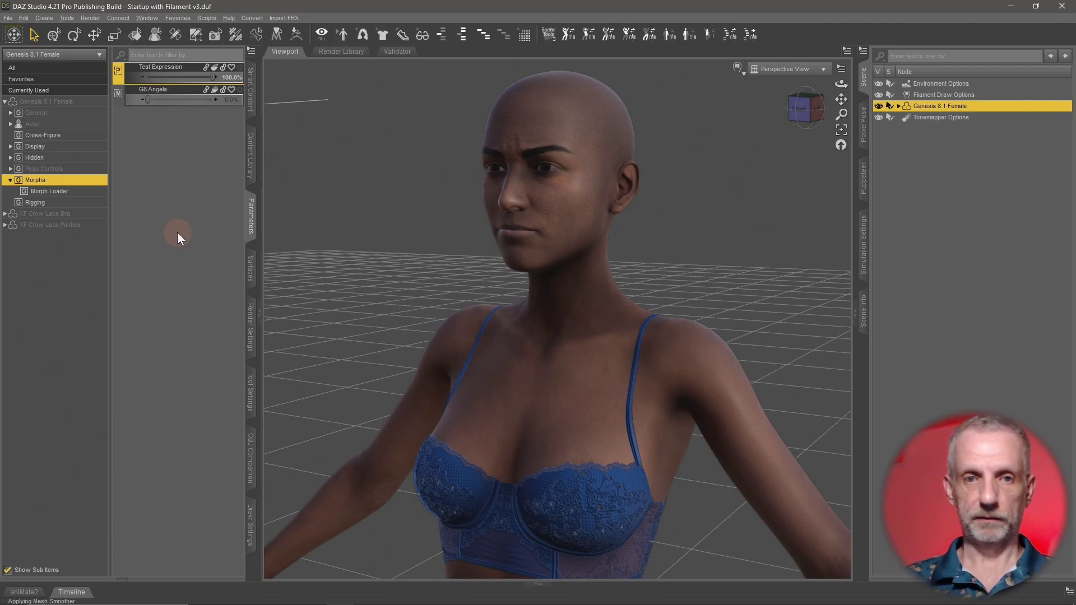
{"action": "right_click", "coordinate": [181, 177]}
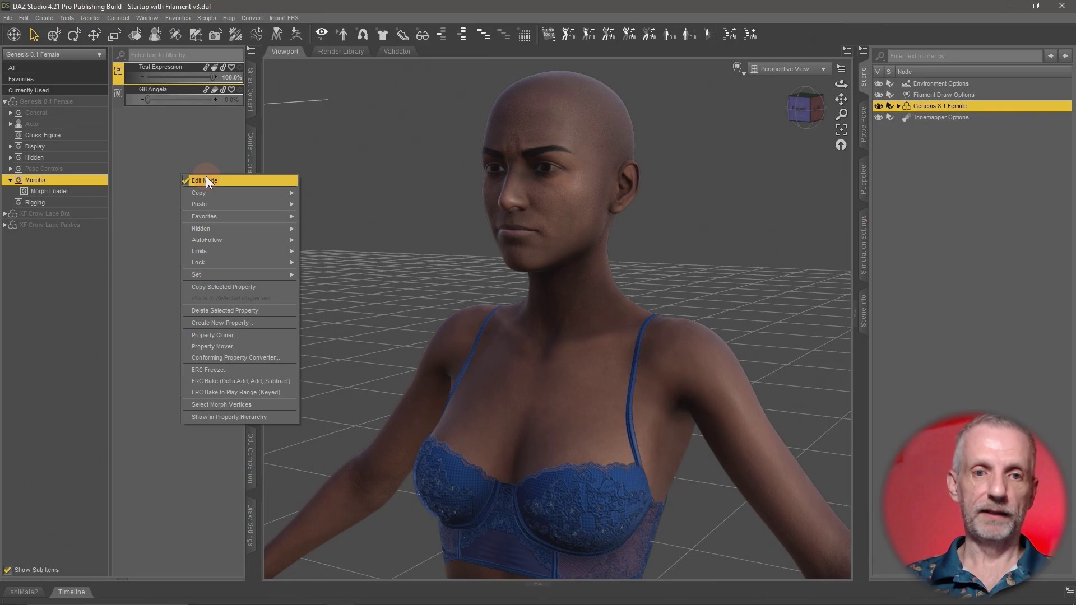
{"action": "left_click", "coordinate": [206, 176]}
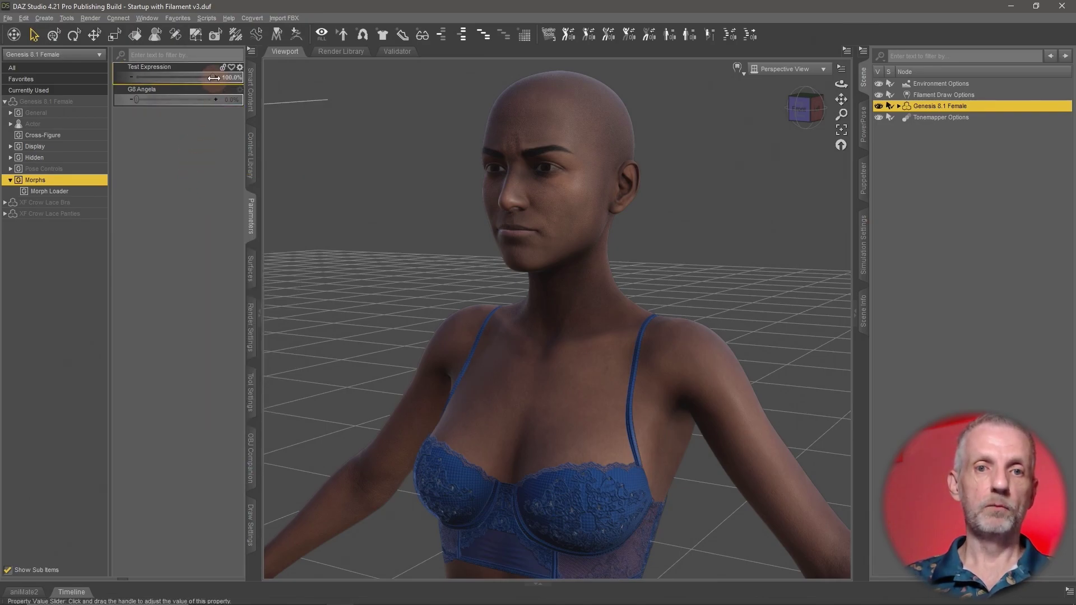
- Try out the Test Expression dial by lowering it and raising it back to 100%
{"action": "left_click_drag", "start_coordinate": [212, 77], "coordinate": [191, 78]}
{"action": "left_click_drag", "start_coordinate": [126, 80], "coordinate": [223, 74]}
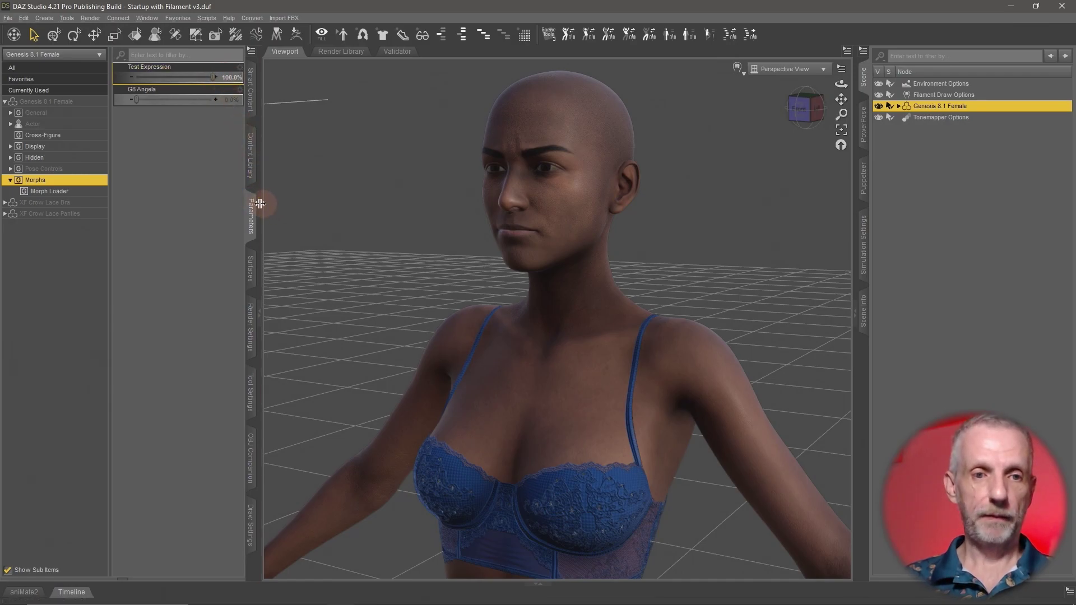
- Review the currently used parameters of Genesis 8.1 Female, including the dials driven by the Concentrate and Confused expressions
{"action": "left_click", "coordinate": [84, 92]}
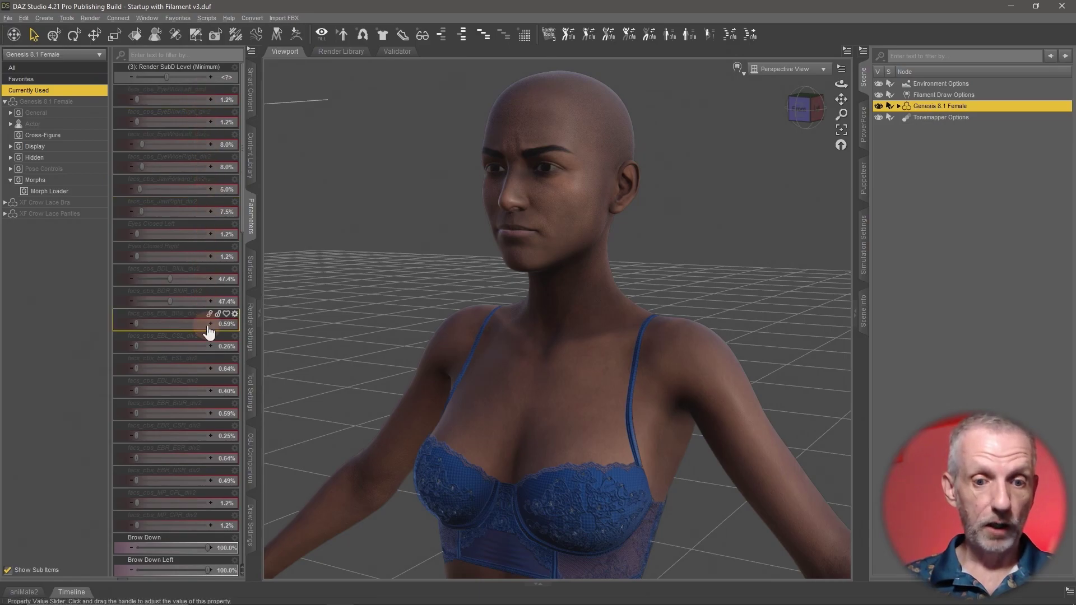
{"action": "scroll", "coordinate": [208, 331], "scroll_direction": "down", "scroll_amount": 4}
{"action": "scroll", "coordinate": [208, 332], "scroll_direction": "down", "scroll_amount": 6}
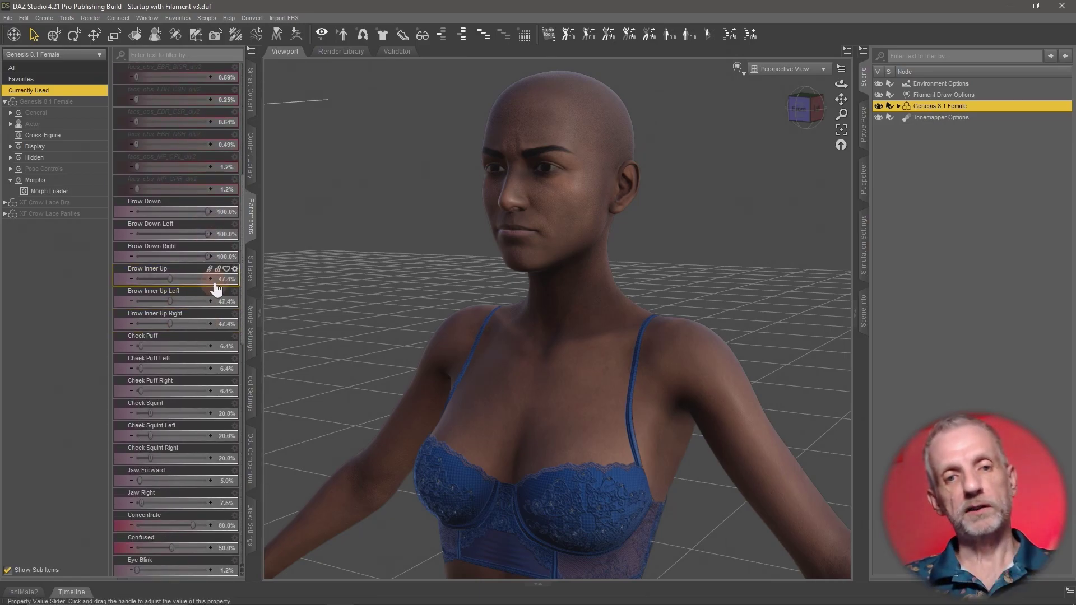
{"action": "scroll", "coordinate": [215, 288], "scroll_direction": "down", "scroll_amount": 20}
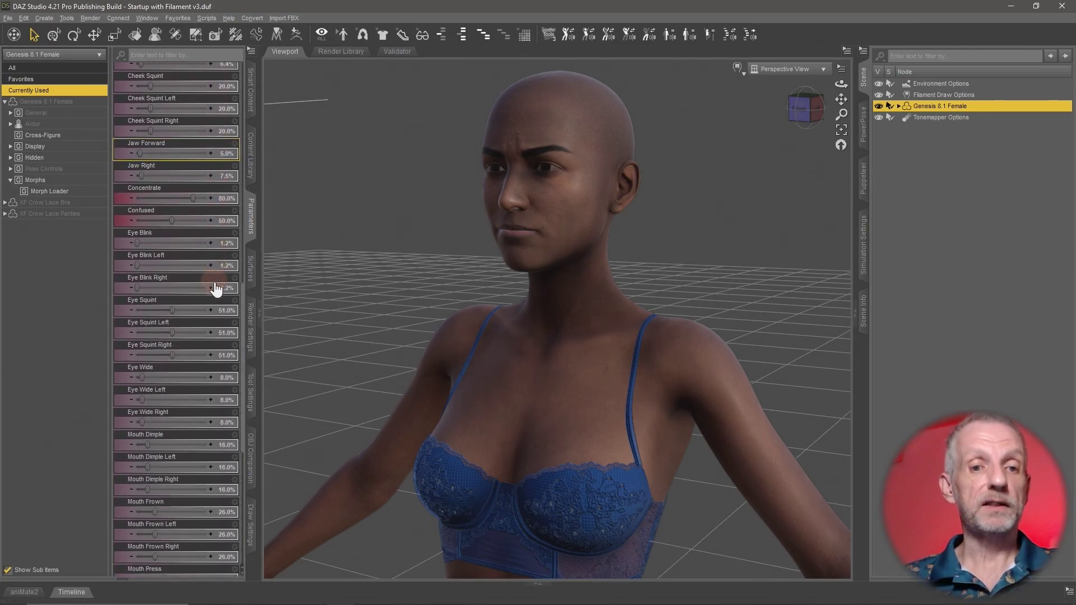
{"action": "scroll", "coordinate": [216, 289], "scroll_direction": "up", "scroll_amount": 20}
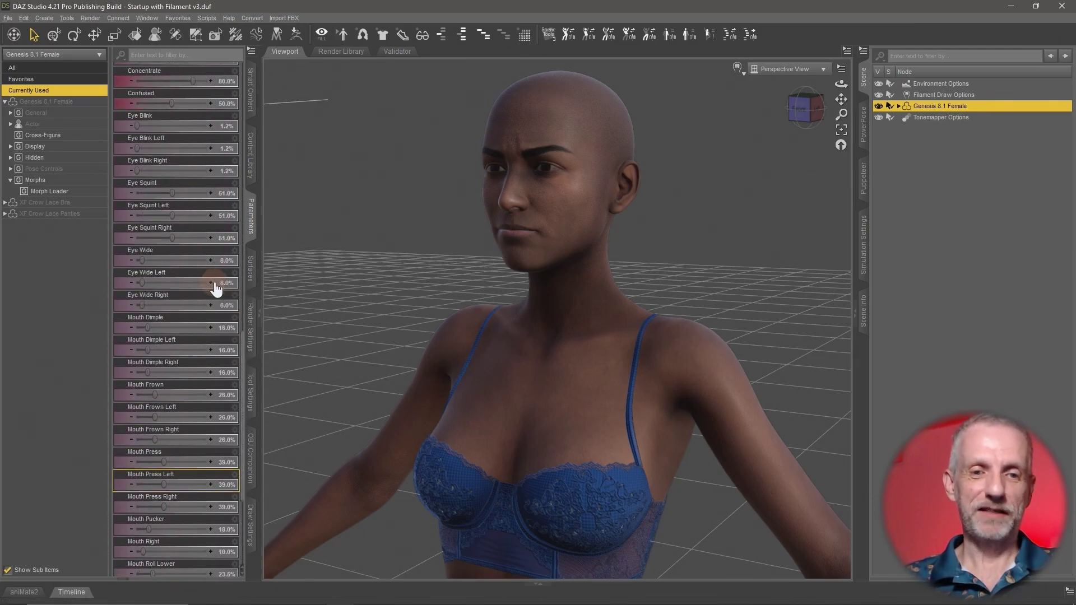
{"action": "scroll", "coordinate": [216, 289], "scroll_direction": "up", "scroll_amount": 4}
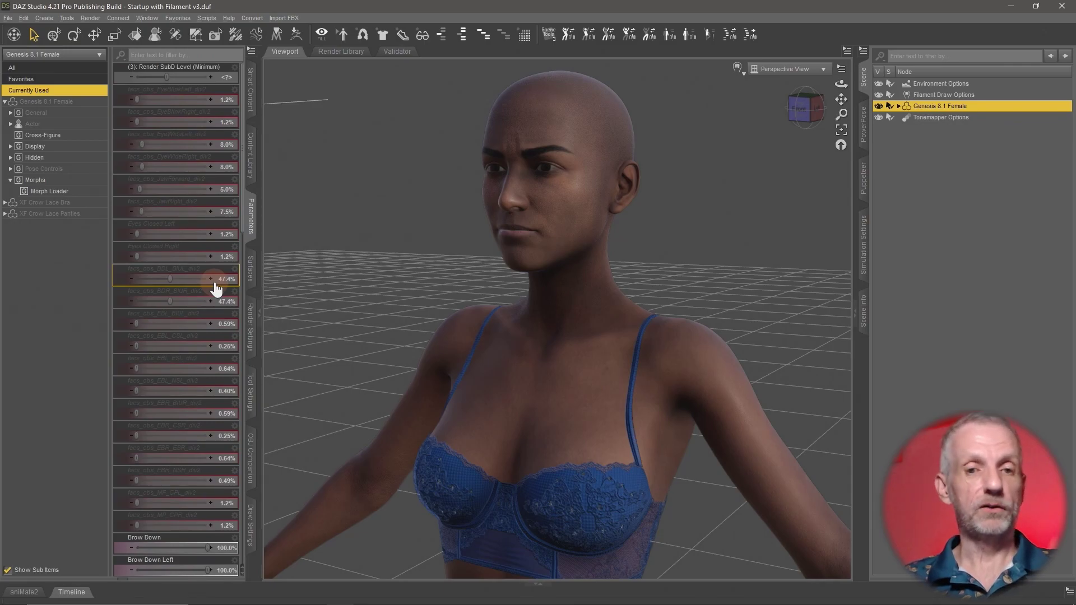
- Return to the Morphs group and try the Test Expression dial again, leaving it at 100%
{"action": "left_click", "coordinate": [68, 191]}
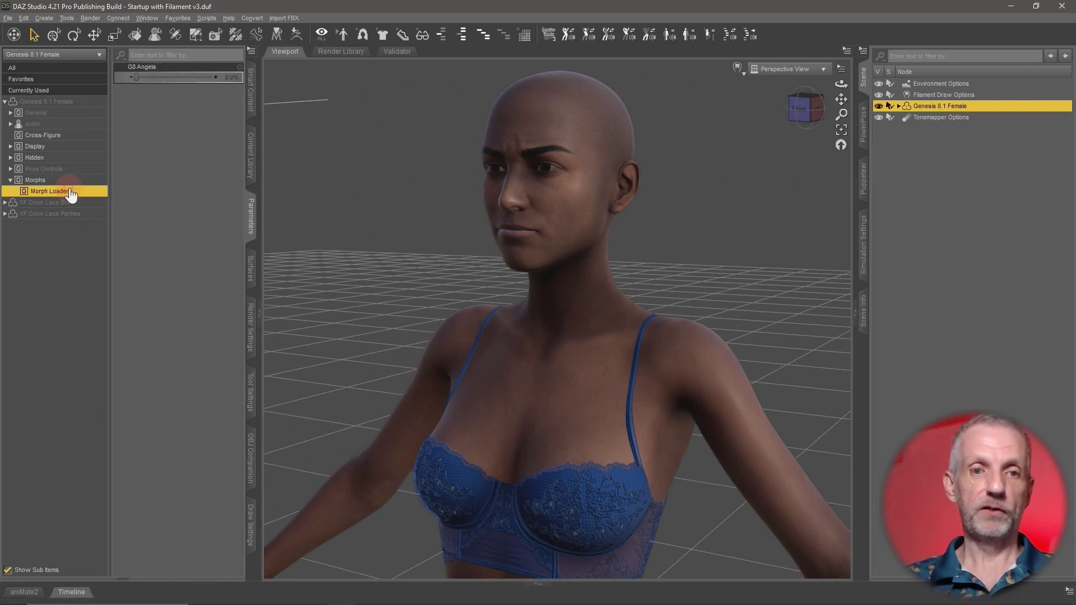
{"action": "left_click", "coordinate": [63, 180]}
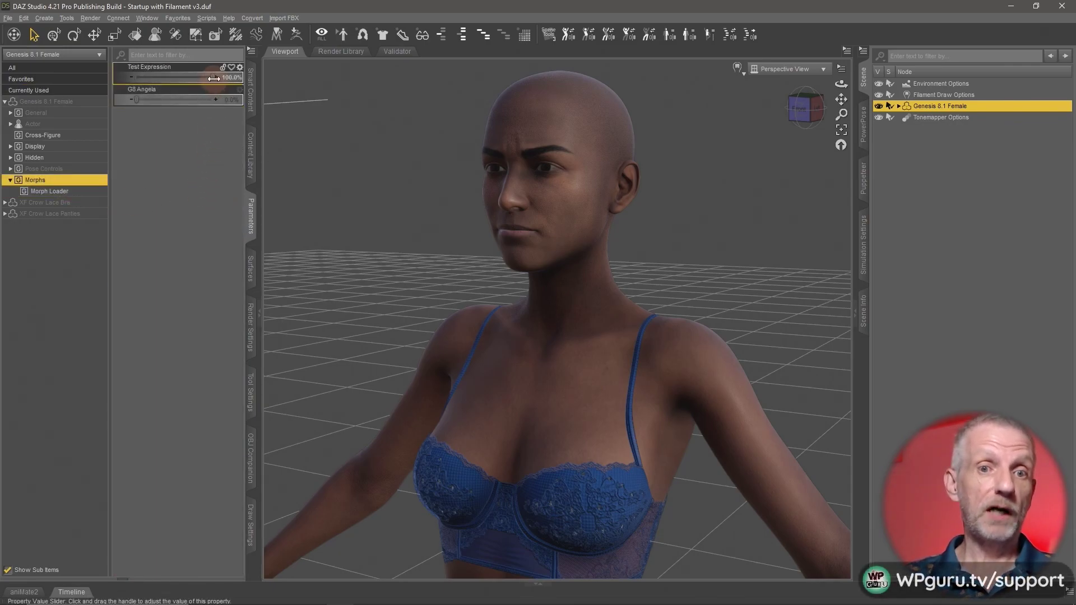
{"action": "left_click_drag", "start_coordinate": [213, 79], "coordinate": [269, 84]}
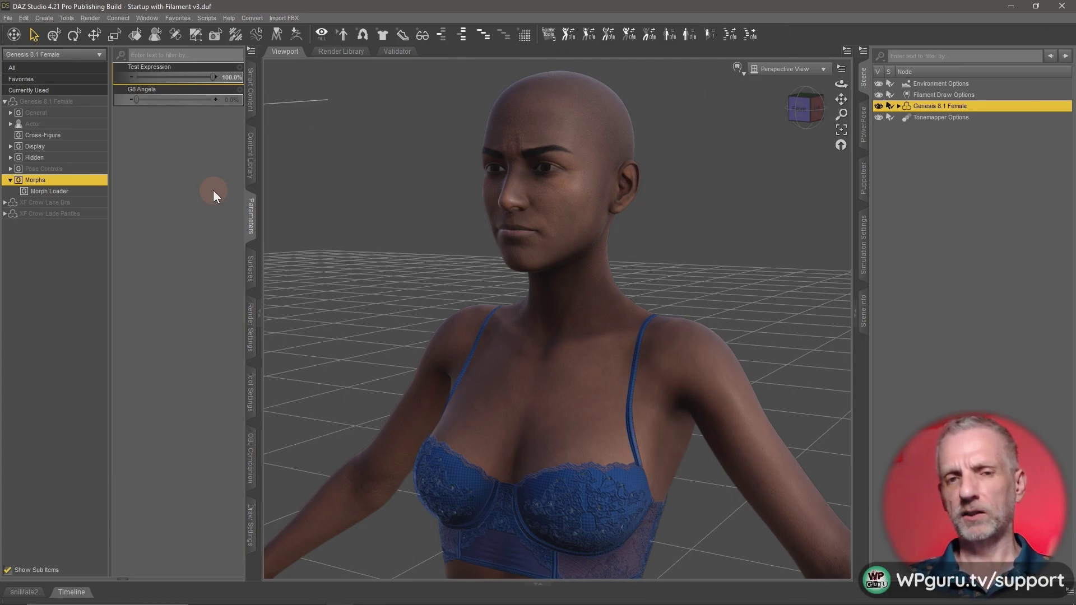
- Switch to the Windows desktop, create a new folder named Expression Test, and open it
{"action": "left_click", "coordinate": [1014, 1]}
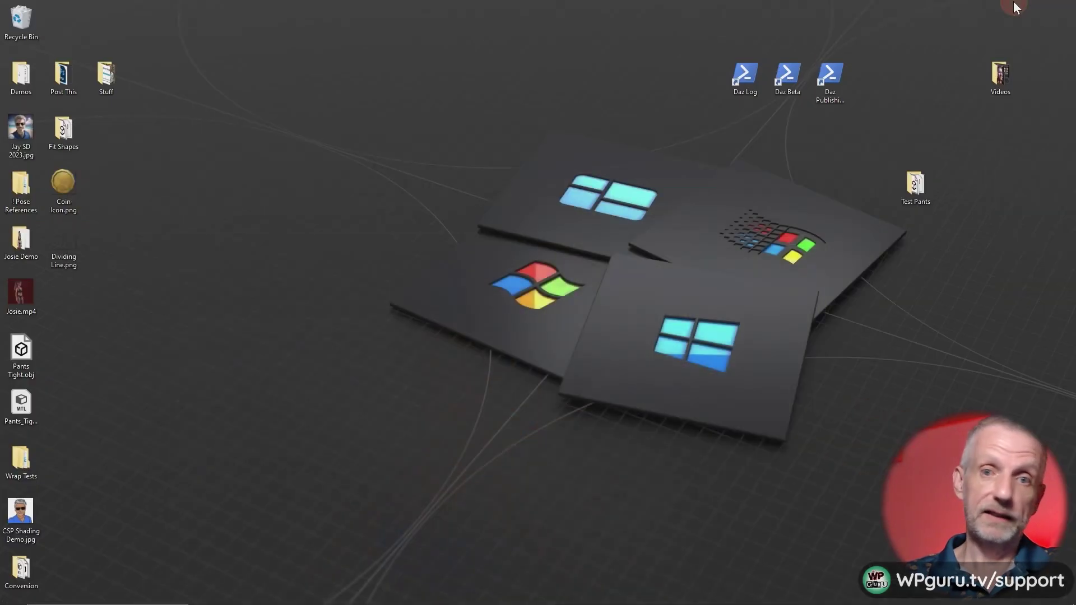
{"action": "right_click", "coordinate": [323, 163]}
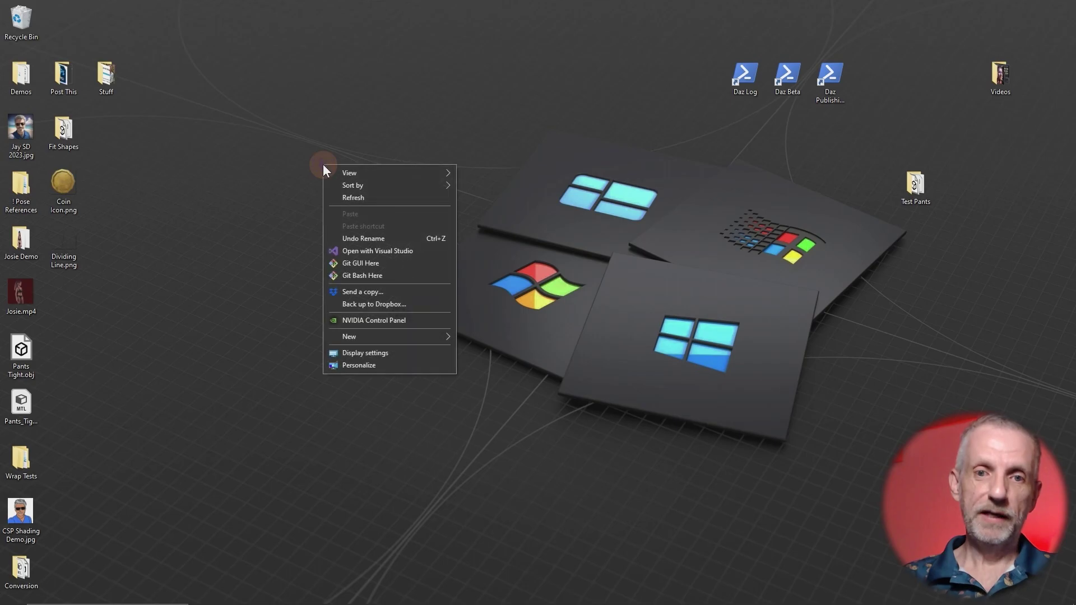
{"action": "mouse_move", "coordinate": [415, 339]}
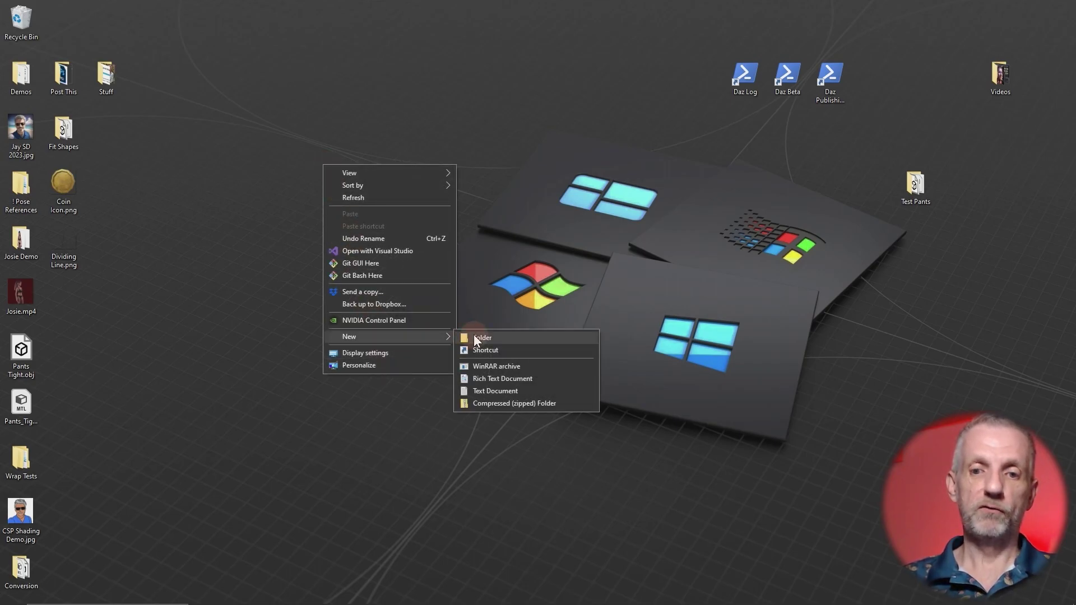
{"action": "left_click", "coordinate": [474, 335]}
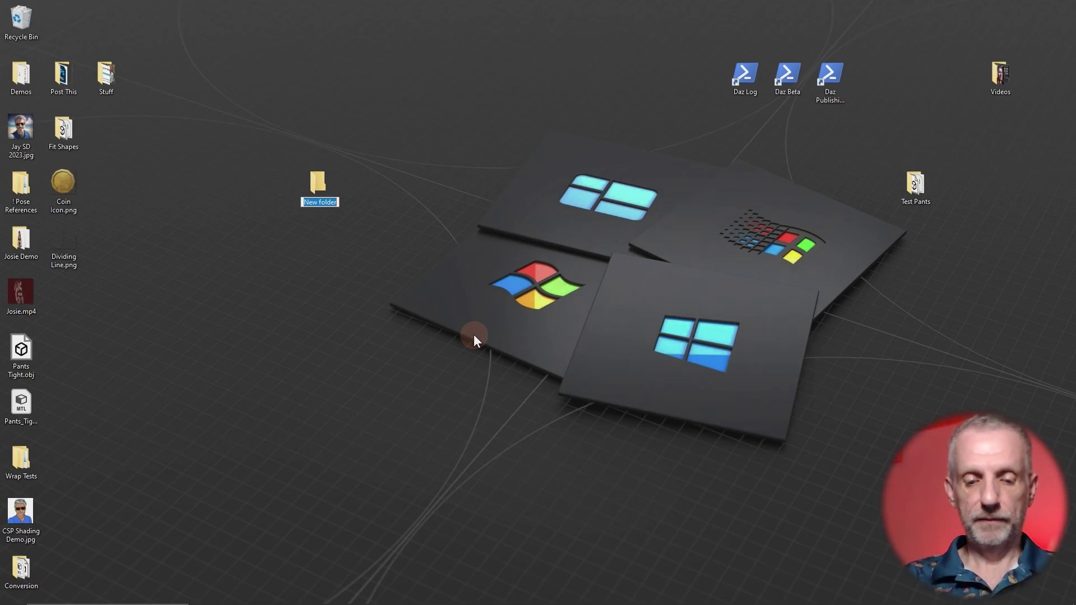
{"action": "type", "text": "Expression Test"}
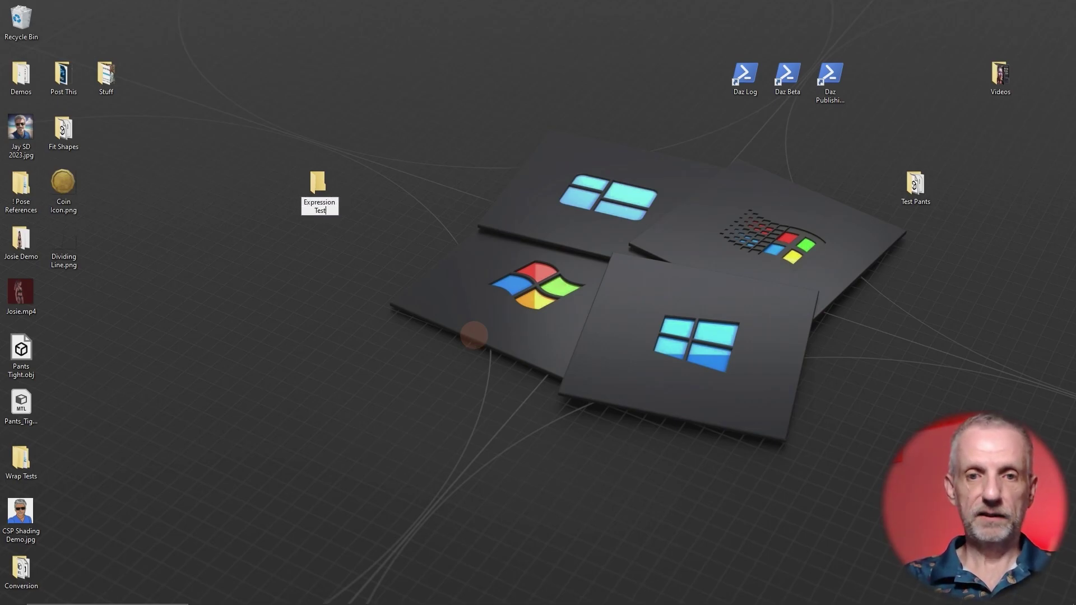
{"action": "key", "text": "Return"}
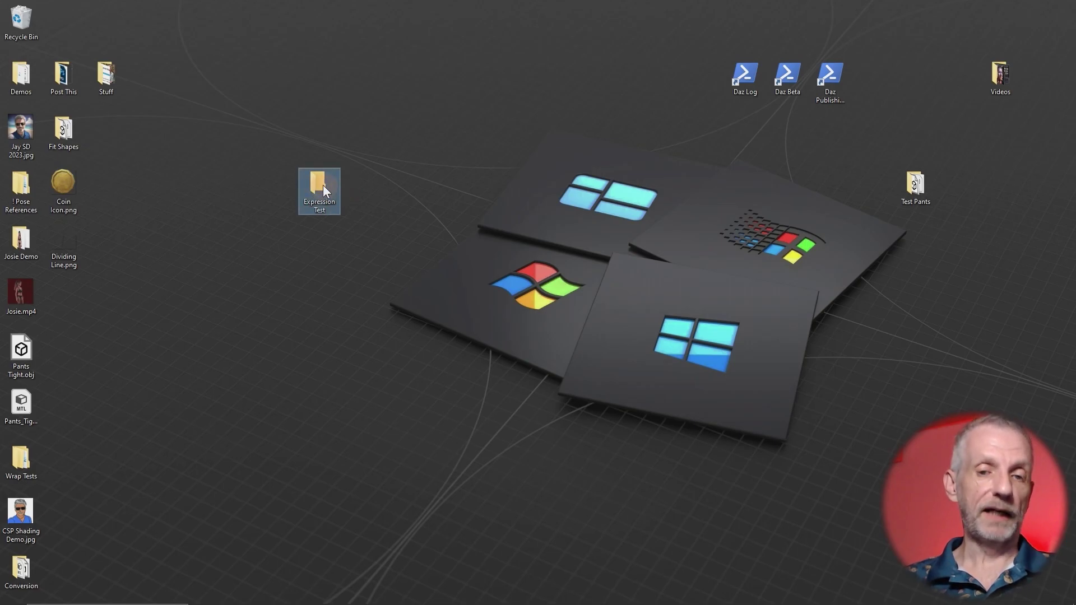
{"action": "double_click", "coordinate": [323, 186]}
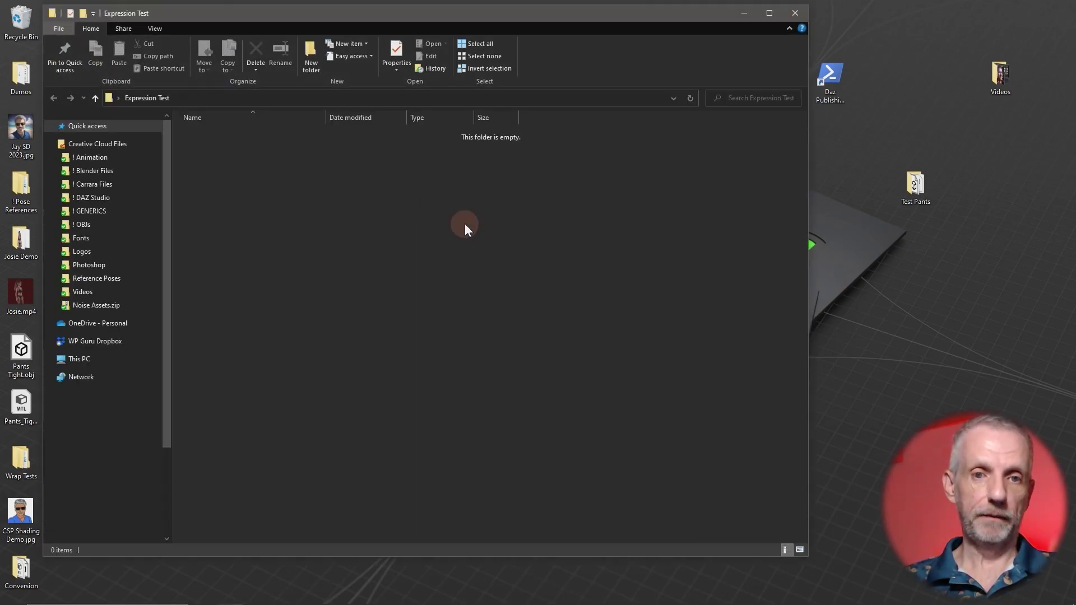
- Switch back to DAZ Studio and add the desktop's Expression Test folder as a DAZ Studio Formats base directory, then select it in the Content Library
{"action": "key", "text": "alt+Tab"}
{"action": "key", "text": "Tab"}
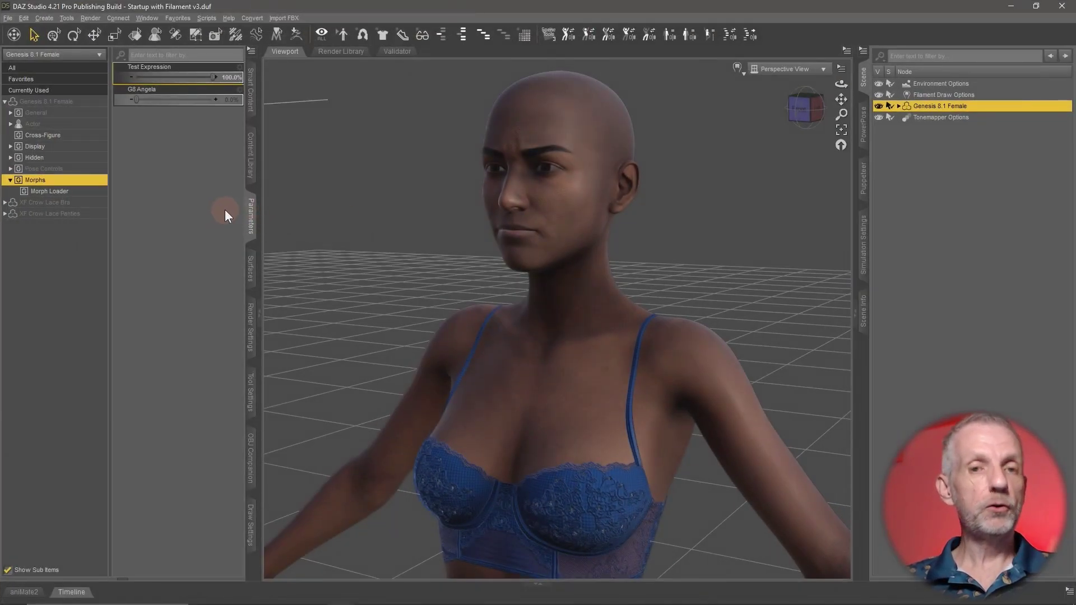
{"action": "left_click", "coordinate": [250, 163]}
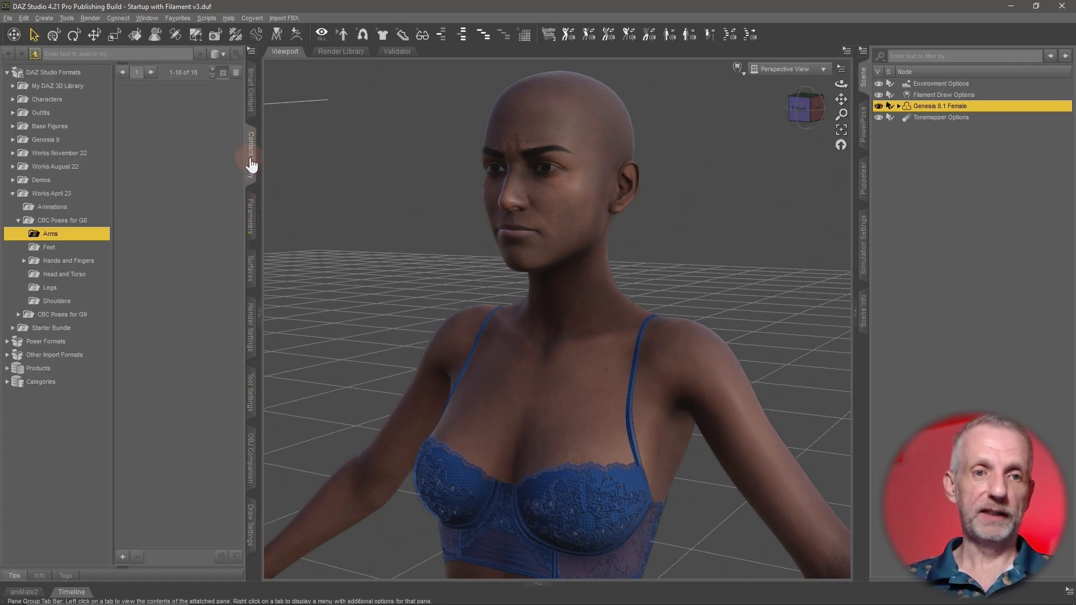
{"action": "right_click", "coordinate": [77, 72]}
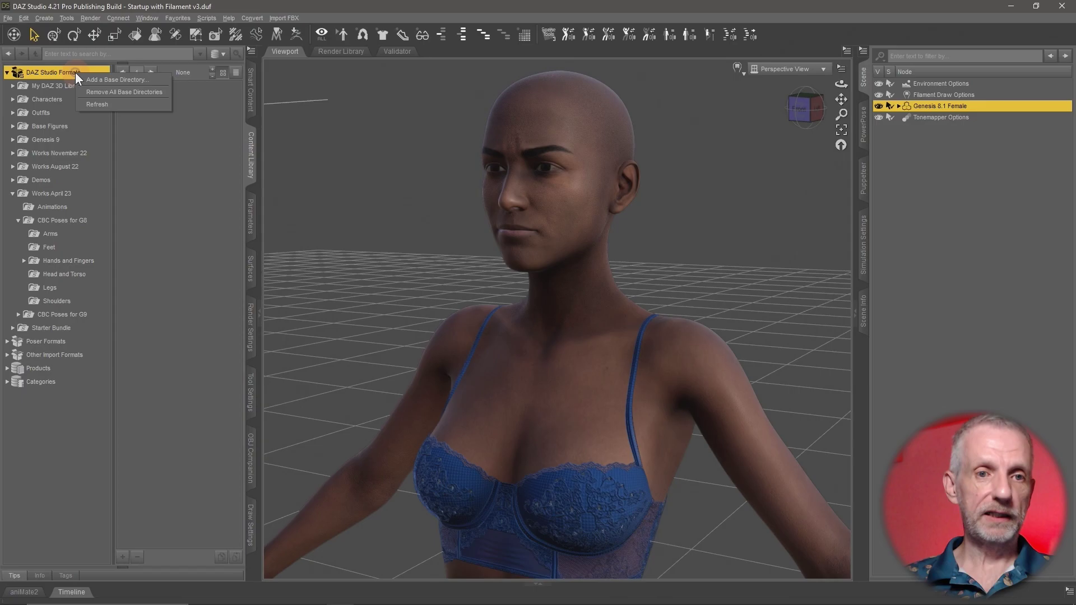
{"action": "left_click", "coordinate": [140, 79]}
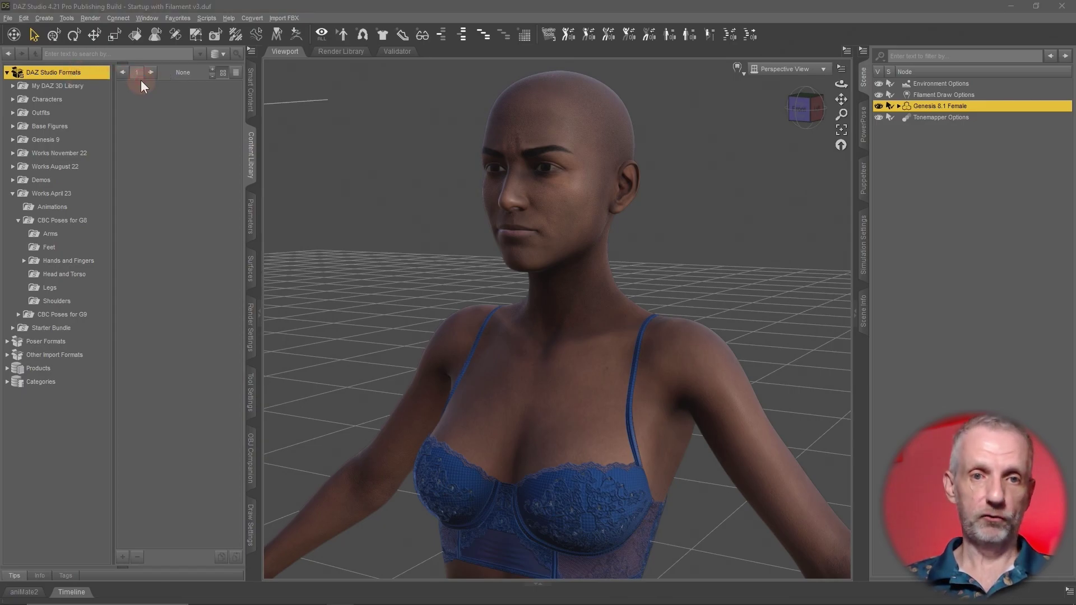
{"action": "left_click", "coordinate": [98, 248]}
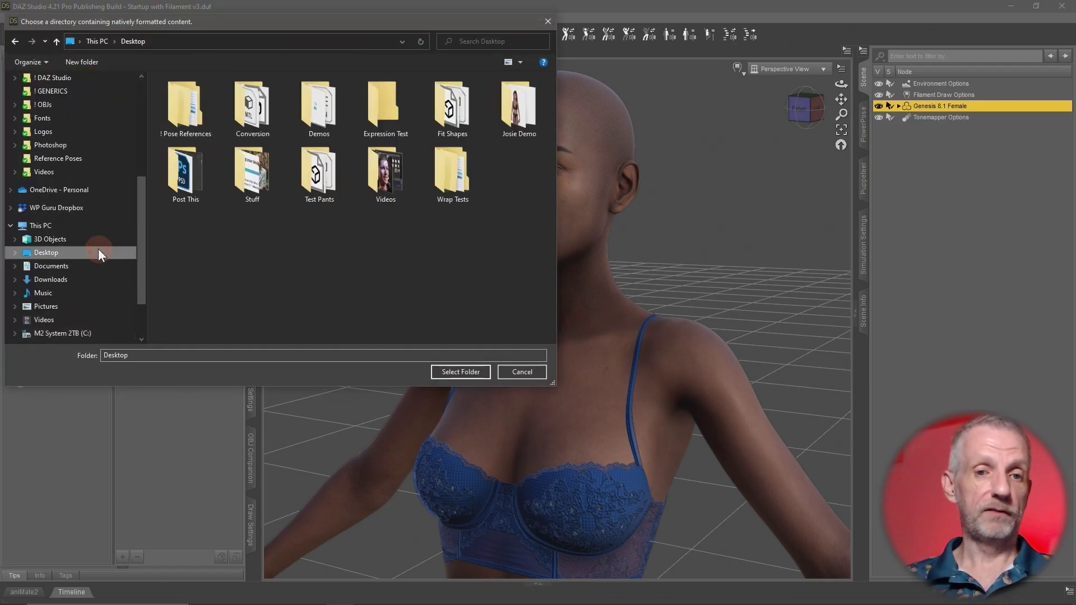
{"action": "double_click", "coordinate": [382, 111]}
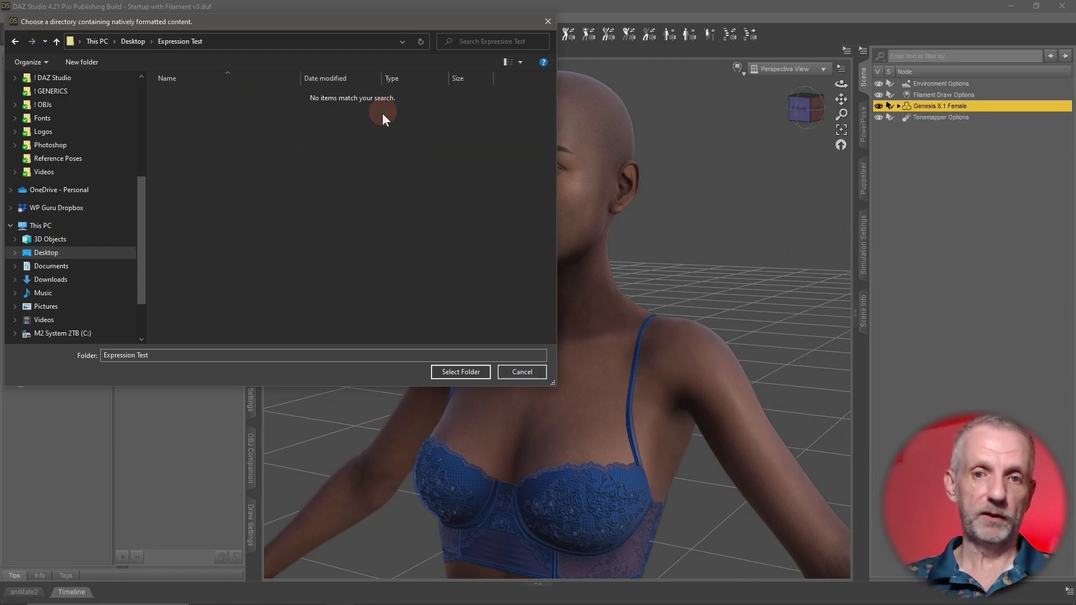
{"action": "left_click", "coordinate": [461, 372]}
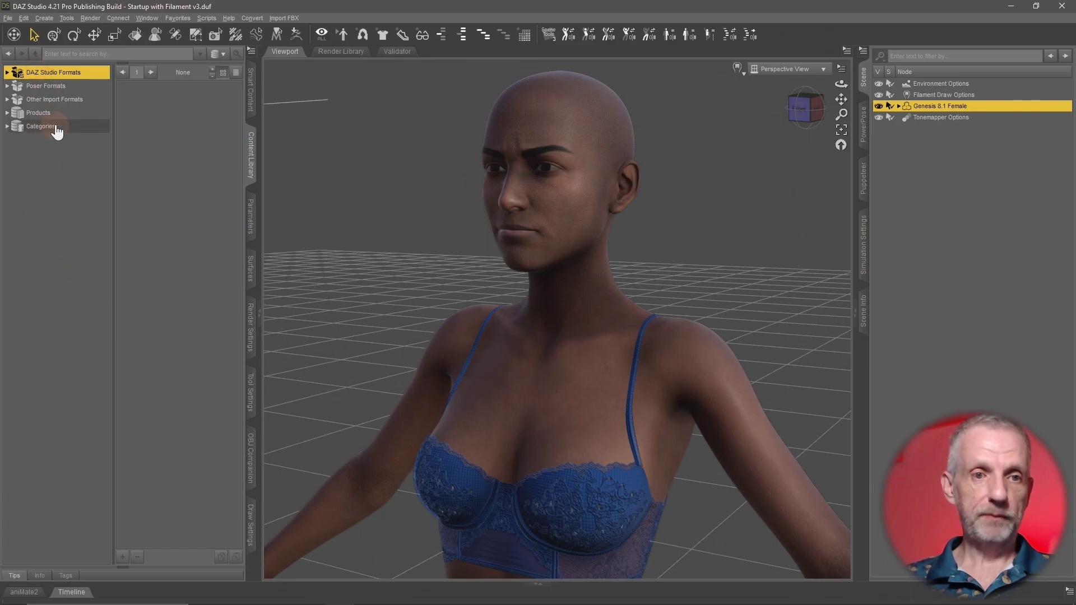
{"action": "left_click", "coordinate": [7, 72]}
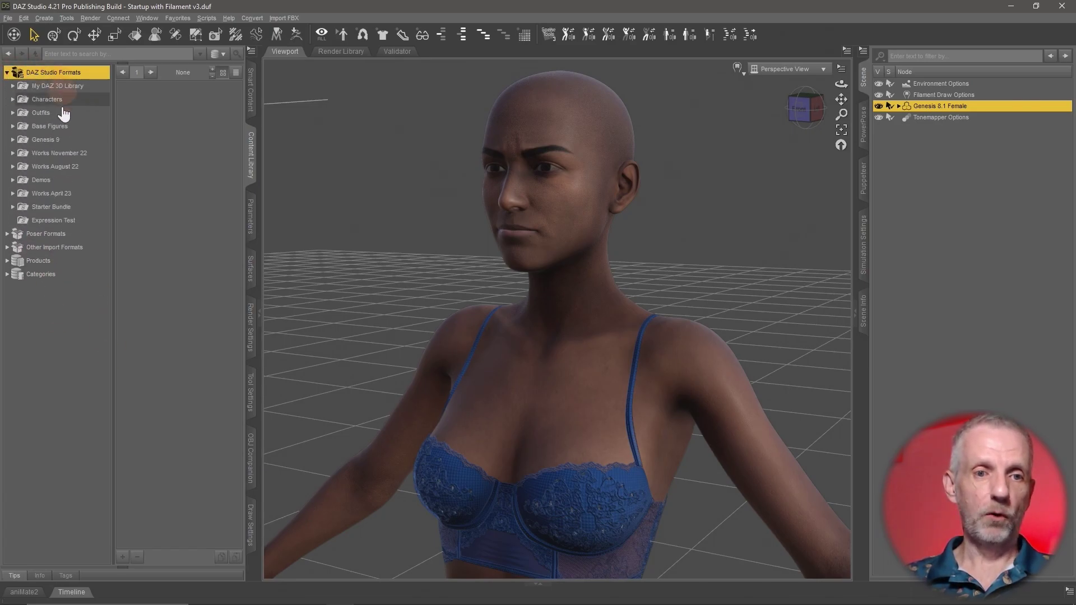
{"action": "left_click", "coordinate": [75, 224]}
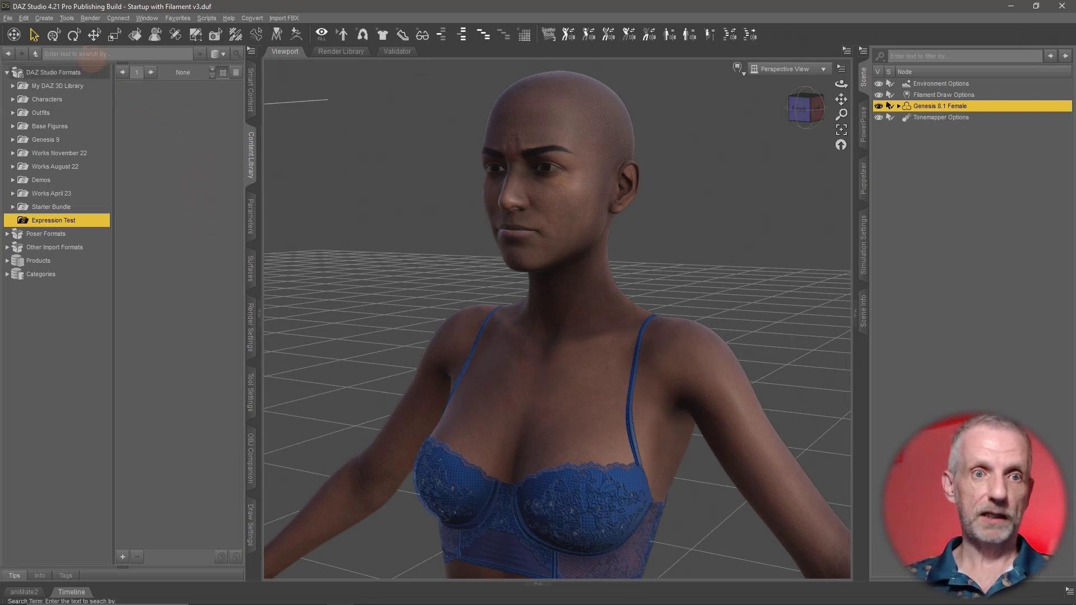
- Start saving a morph support asset for Genesis 8.1 Female, with the desktop's Expression Test folder as the asset directory
{"action": "left_click", "coordinate": [8, 18]}
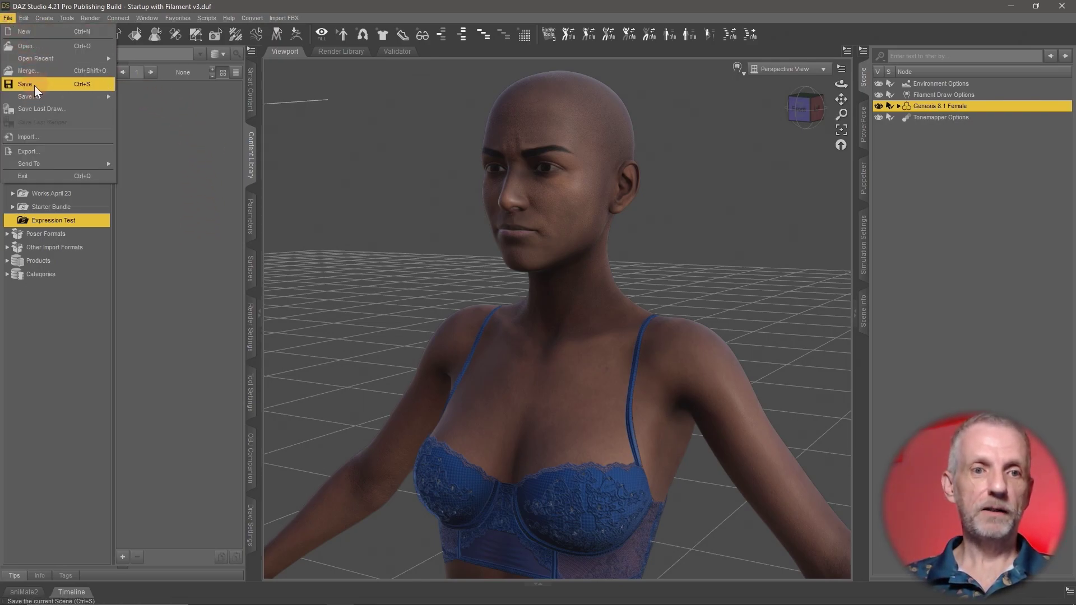
{"action": "mouse_move", "coordinate": [42, 93]}
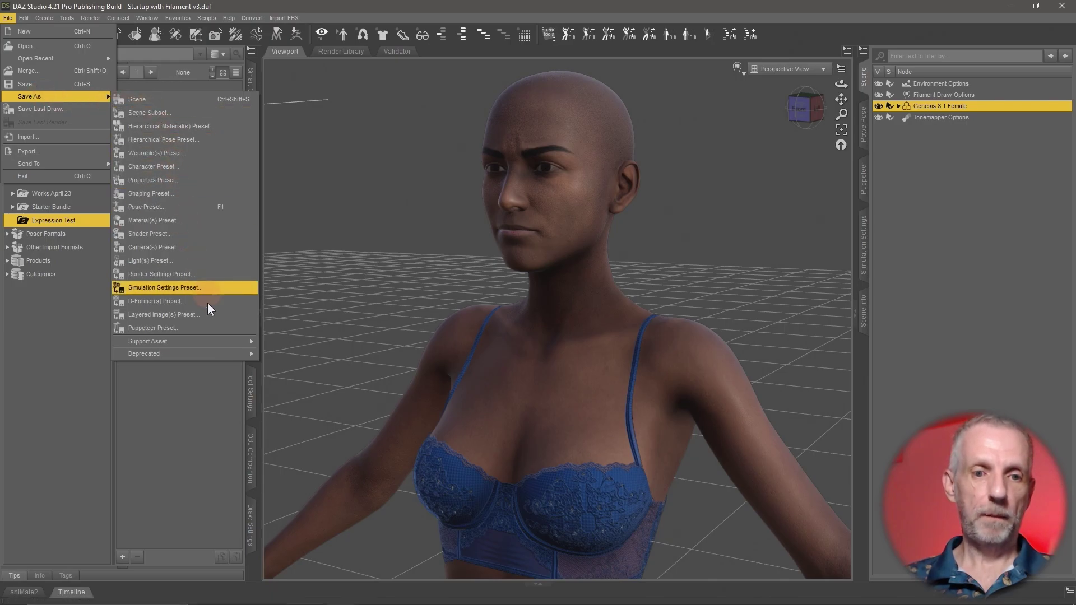
{"action": "mouse_move", "coordinate": [213, 339]}
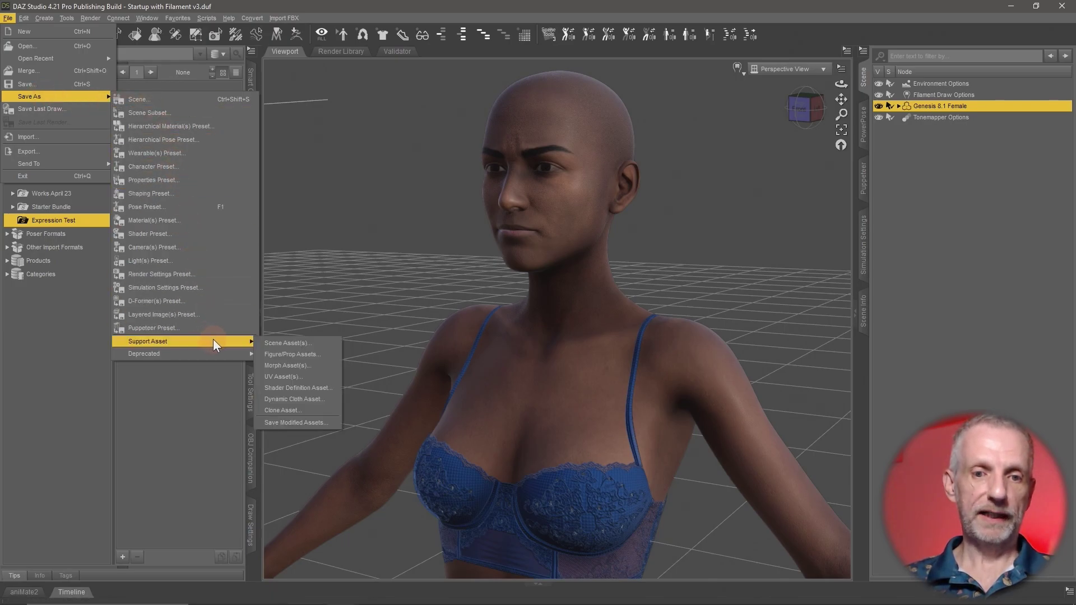
{"action": "left_click", "coordinate": [321, 366]}
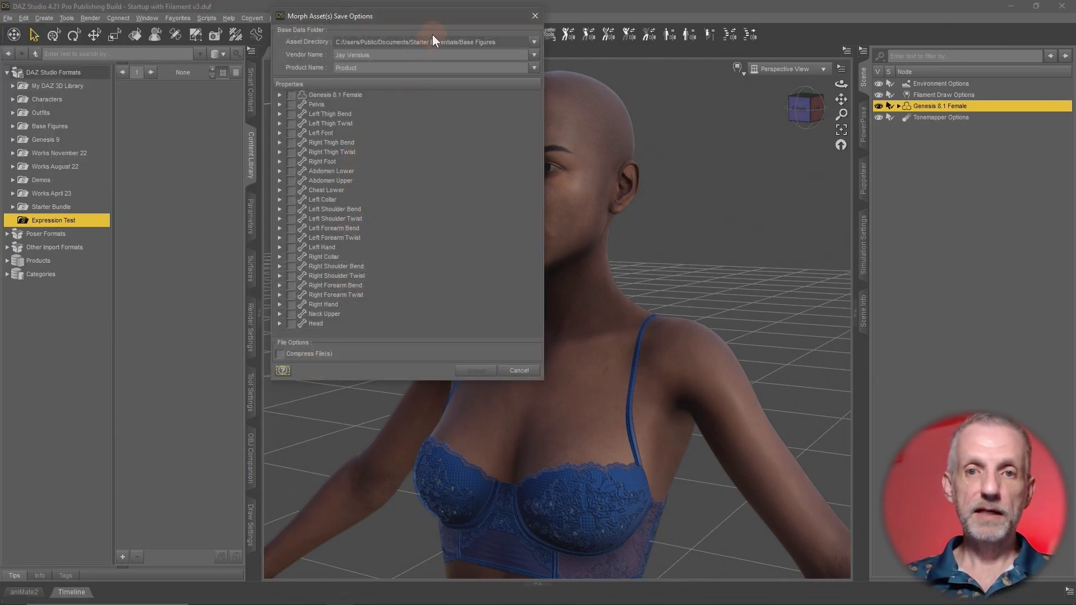
{"action": "left_click_drag", "start_coordinate": [435, 18], "coordinate": [287, 17]}
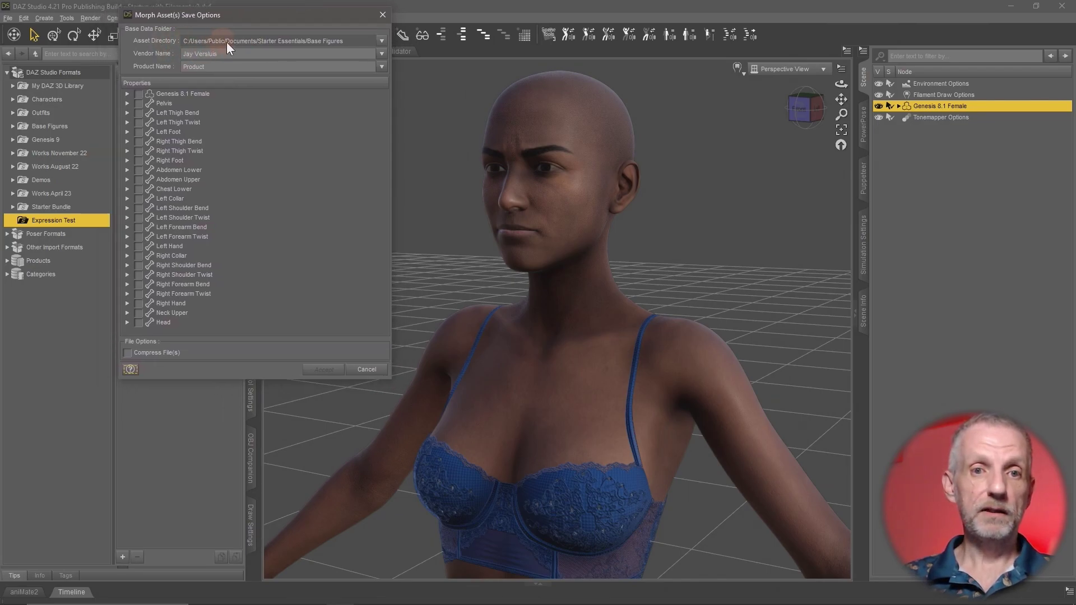
{"action": "left_click", "coordinate": [381, 40]}
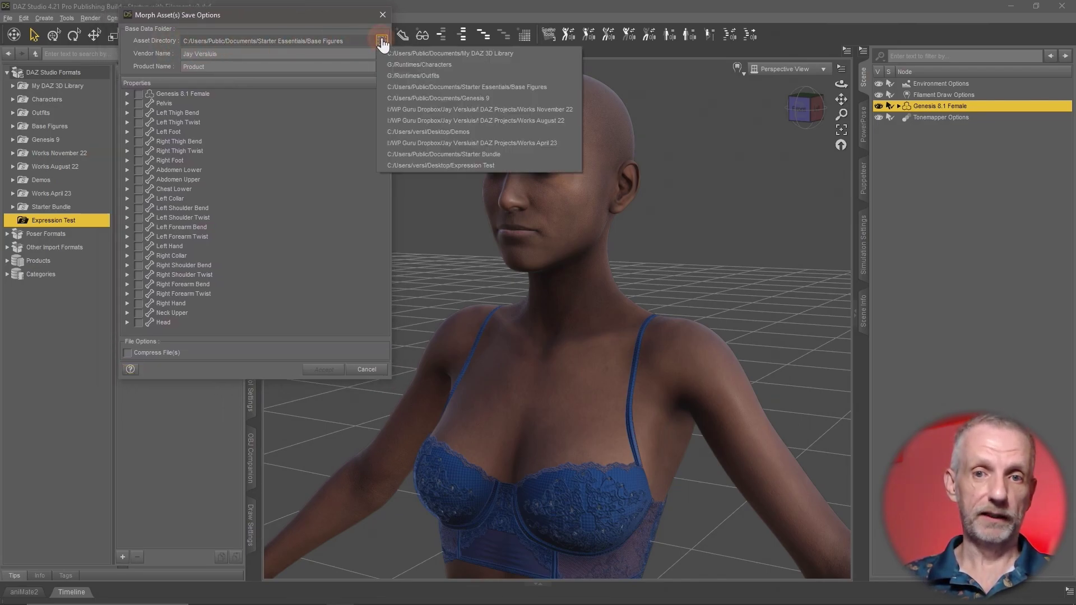
{"action": "left_click", "coordinate": [507, 166]}
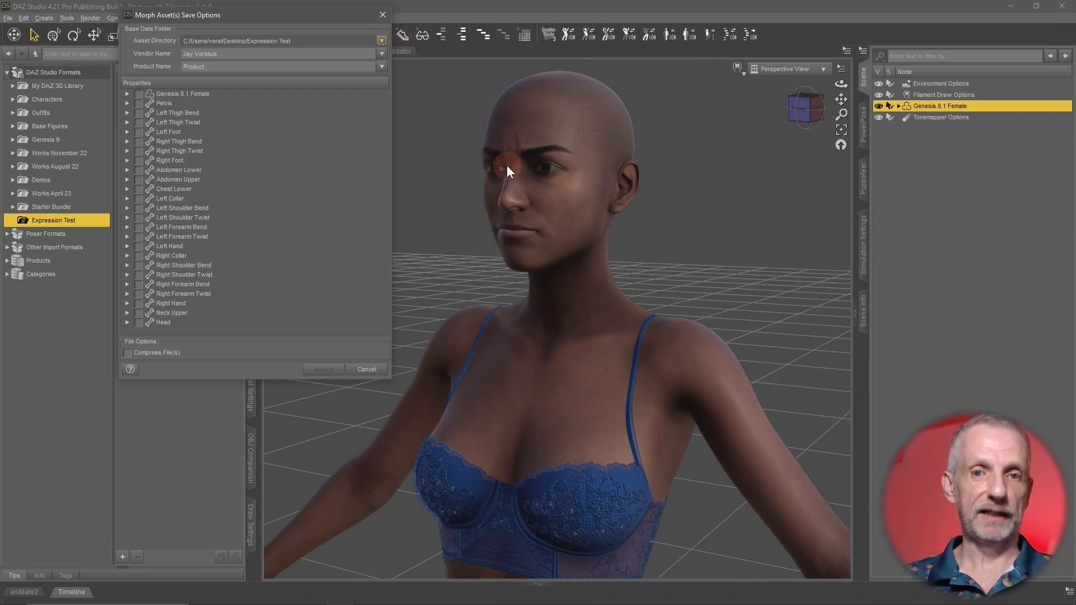
- Save the morph asset with only Test Expression ticked in the Morphs group of Genesis 8.1 Female, keeping the product name Product
{"action": "double_click", "coordinate": [220, 68]}
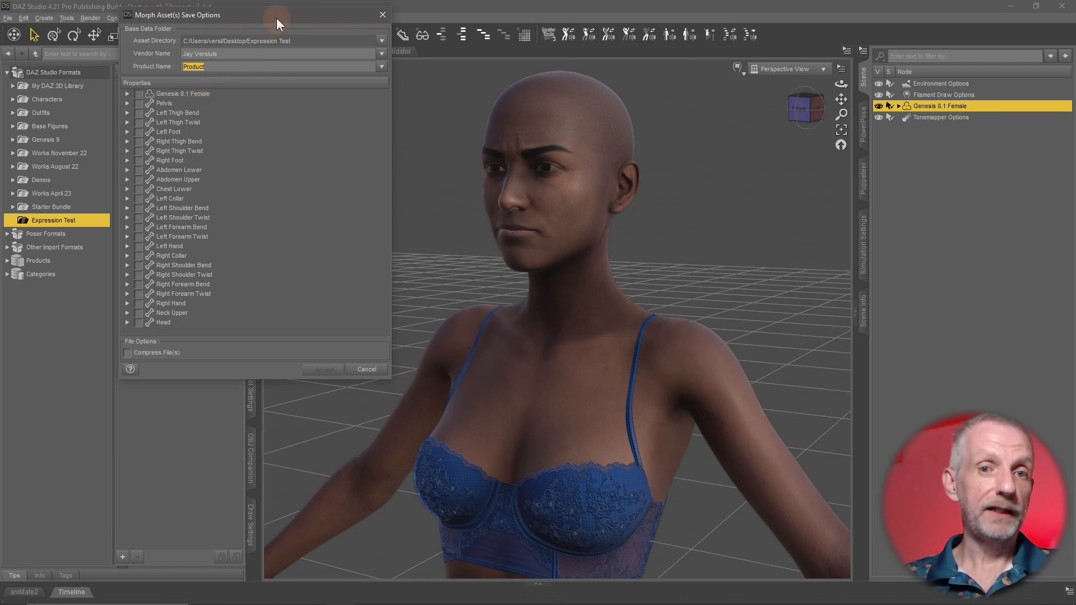
{"action": "mouse_move", "coordinate": [277, 18]}
{"action": "left_mouse_down"}
{"action": "mouse_move", "coordinate": [405, 20]}
{"action": "mouse_move", "coordinate": [277, 18]}
{"action": "left_mouse_up"}
{"action": "left_click", "coordinate": [129, 94]}
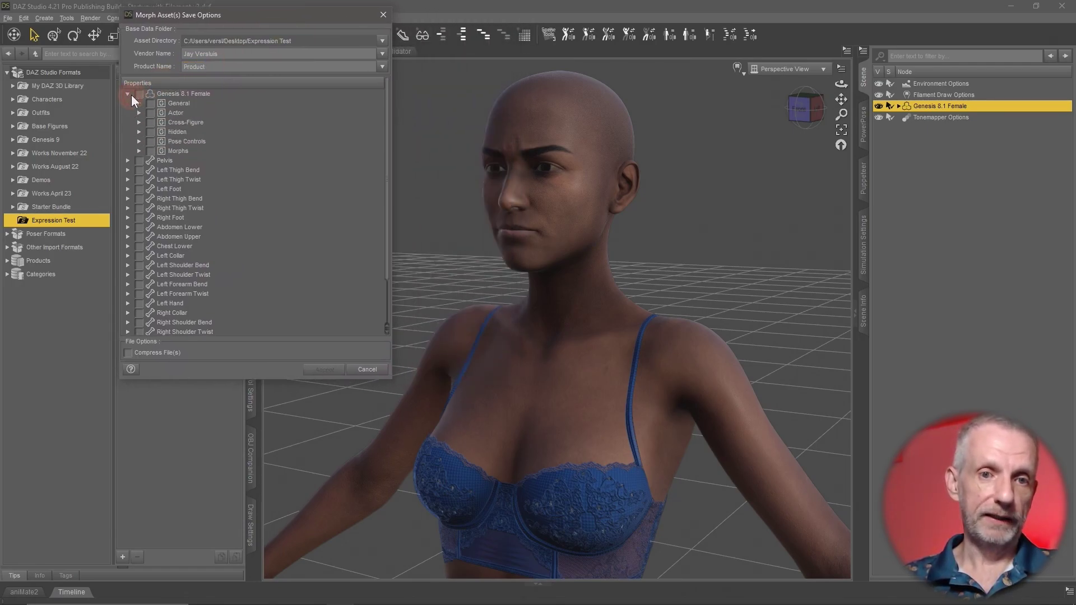
{"action": "left_click", "coordinate": [138, 151]}
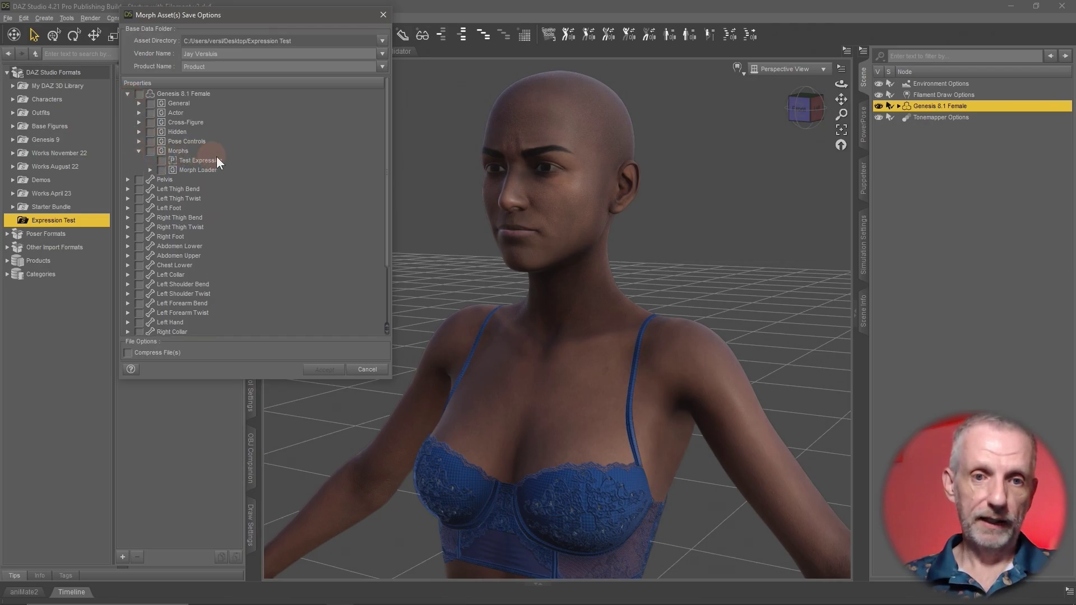
{"action": "left_click", "coordinate": [160, 161]}
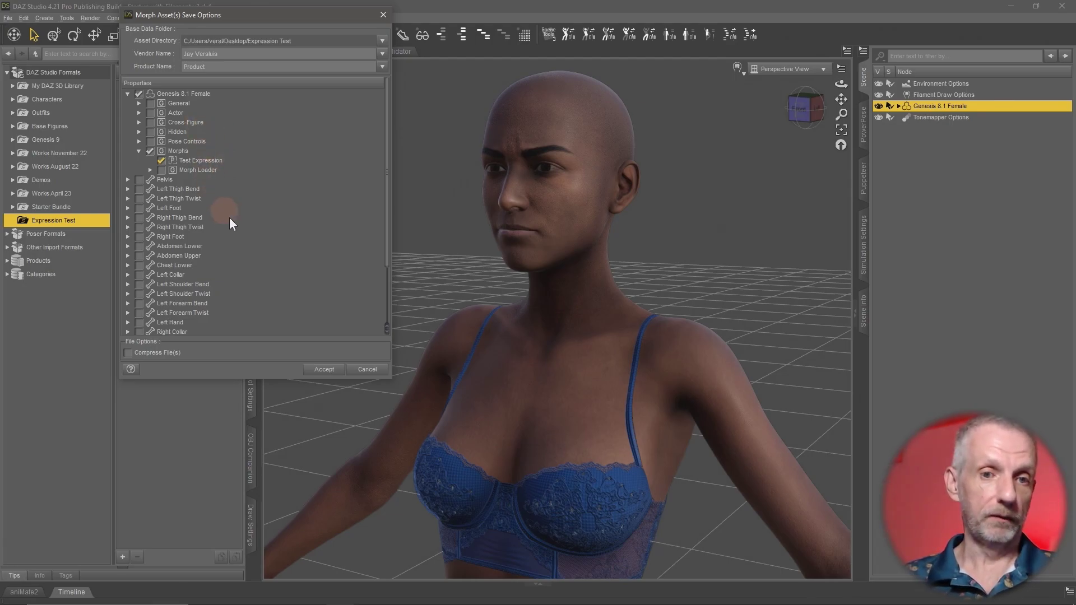
{"action": "left_click", "coordinate": [323, 369]}
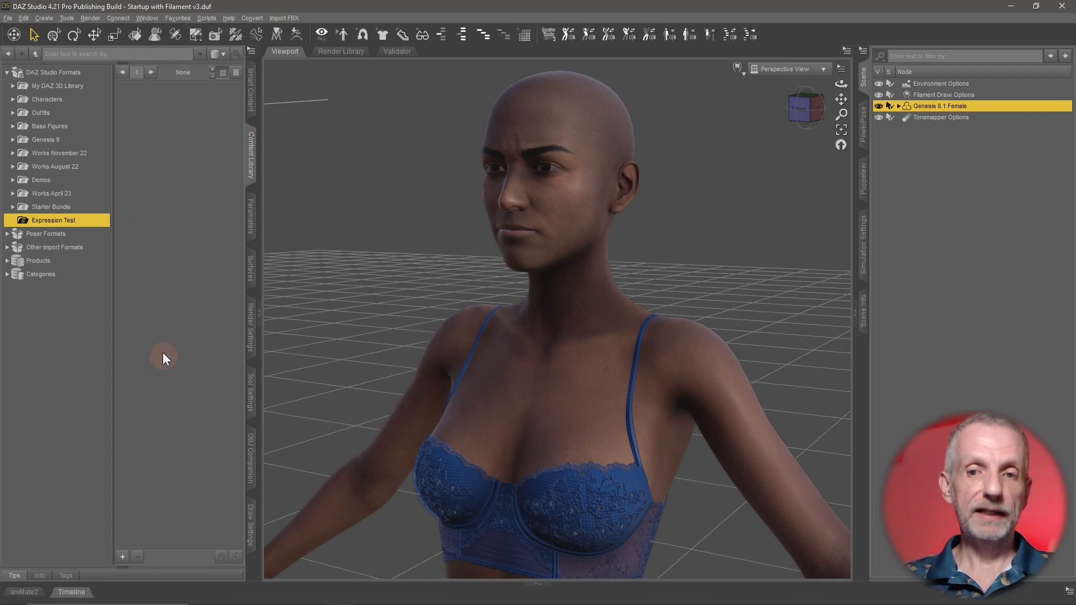
{"action": "left_click", "coordinate": [122, 557]}
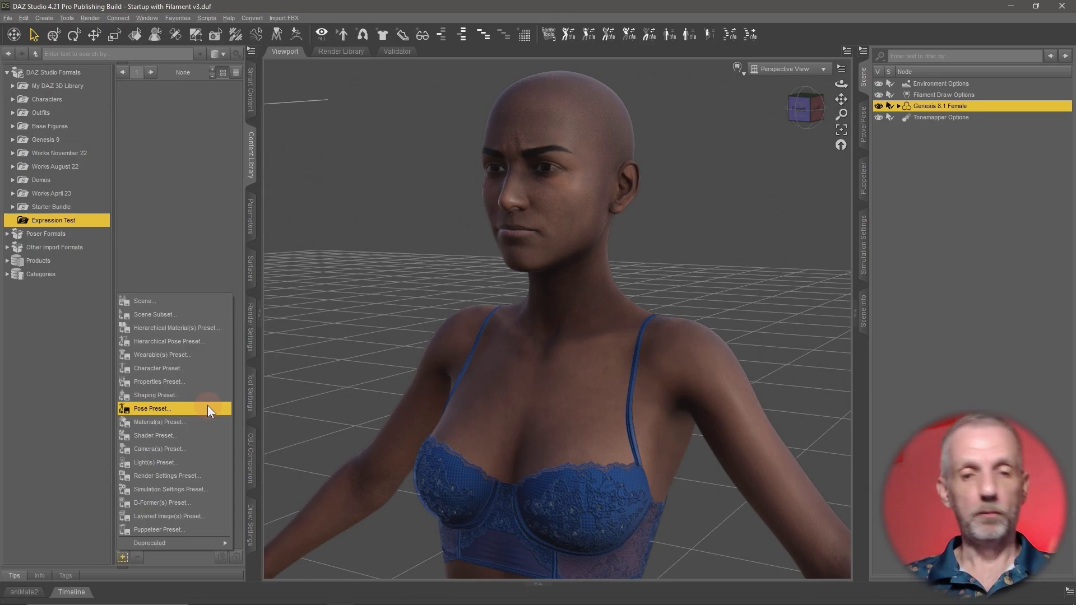
{"action": "left_click", "coordinate": [187, 261]}
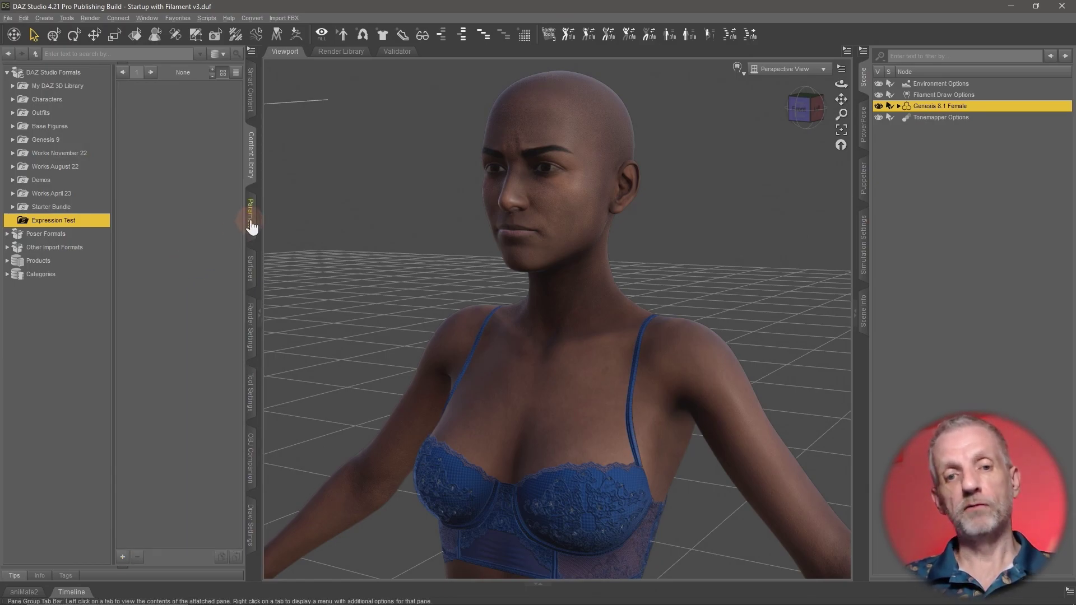
{"action": "left_click", "coordinate": [251, 225]}
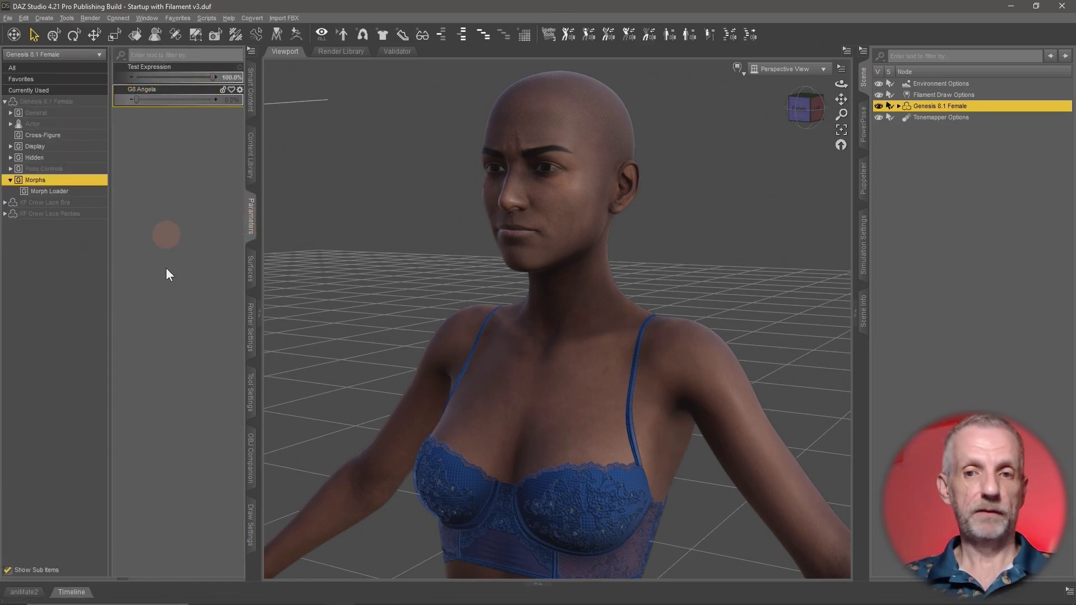
- Switch to File Explorer and follow the Expression Test folder's data subfolders down to Test Expression.dsf, then return to DAZ Studio
{"action": "key", "text": "alt+Tab"}
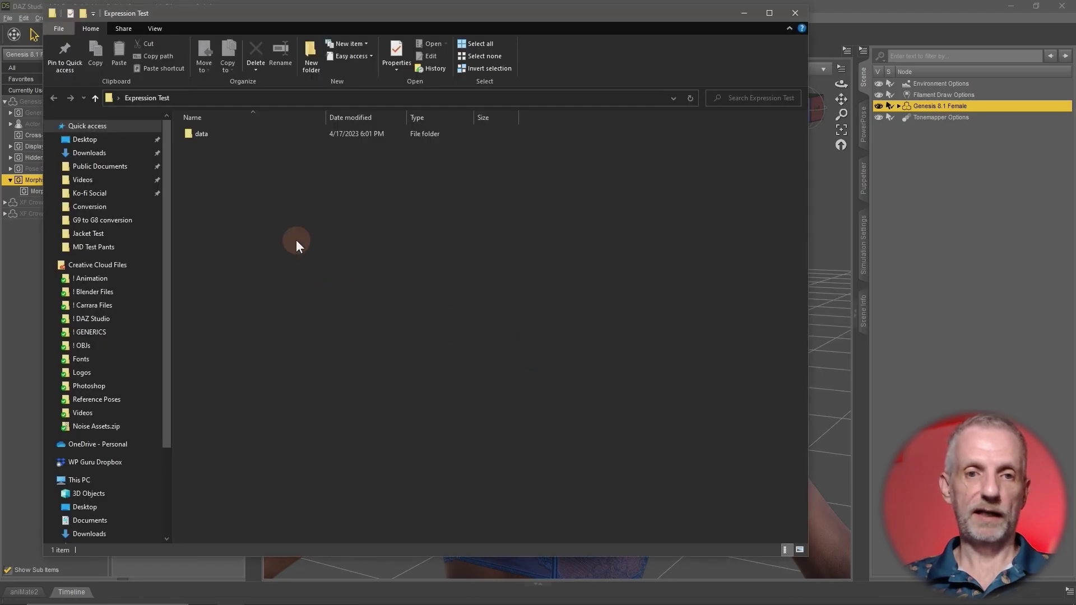
{"action": "double_click", "coordinate": [220, 133]}
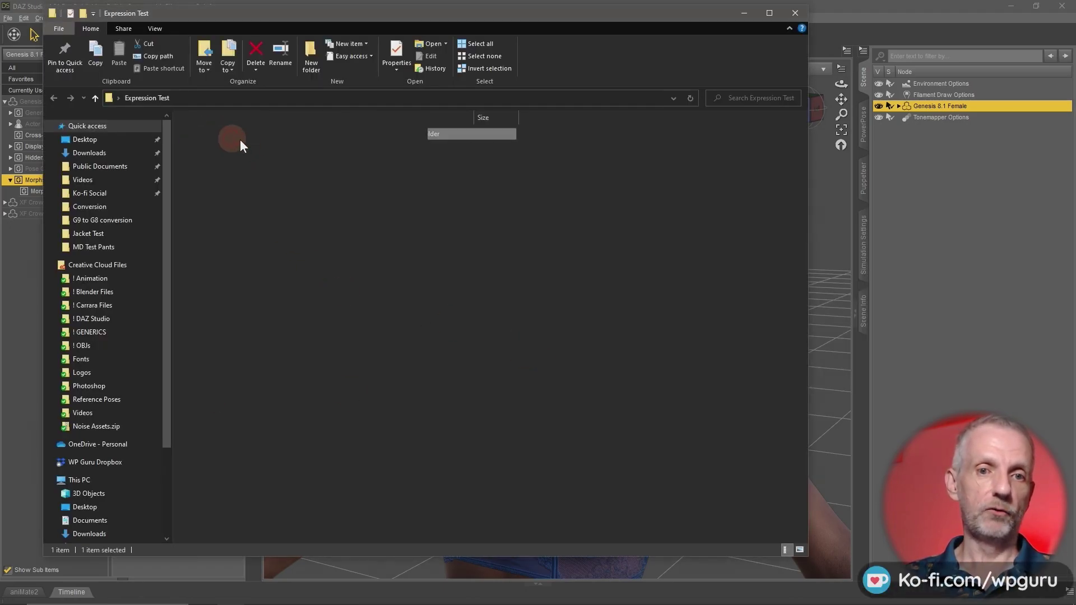
{"action": "double_click", "coordinate": [234, 135]}
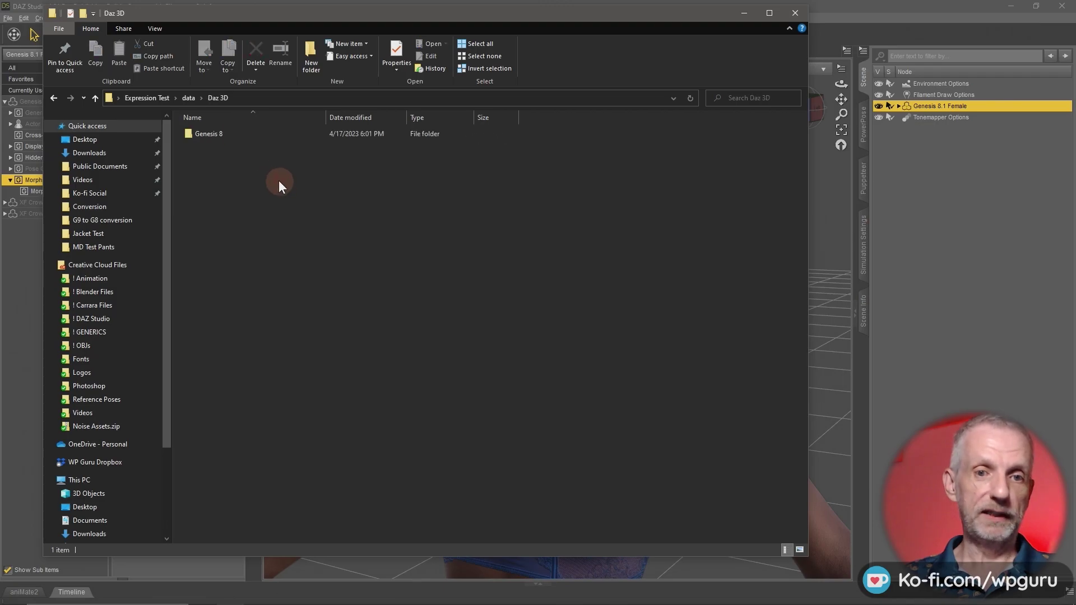
{"action": "double_click", "coordinate": [253, 134]}
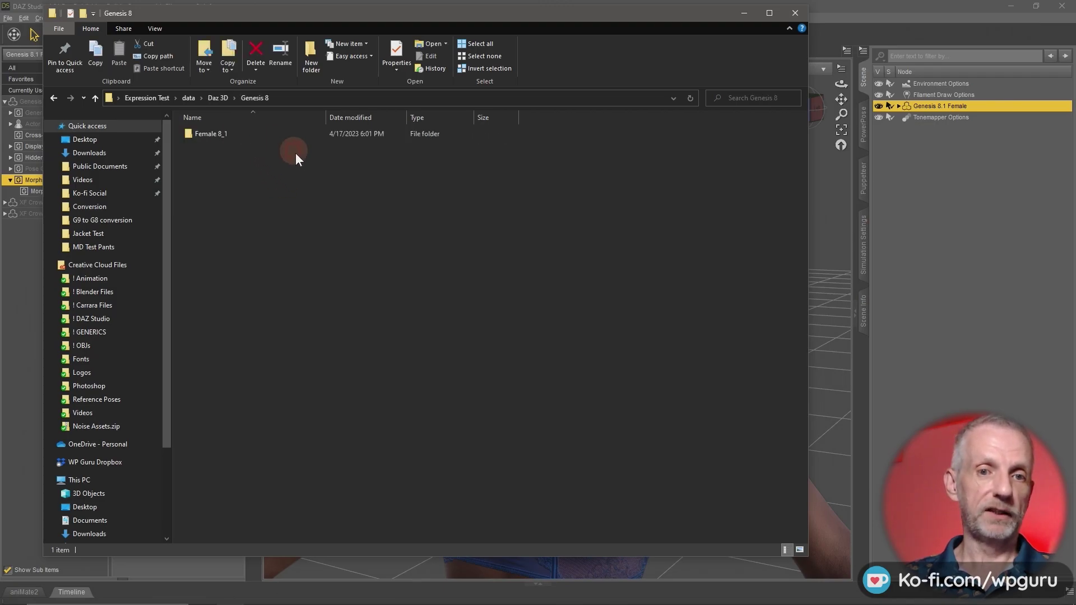
{"action": "double_click", "coordinate": [252, 134]}
{"action": "double_click", "coordinate": [260, 134]}
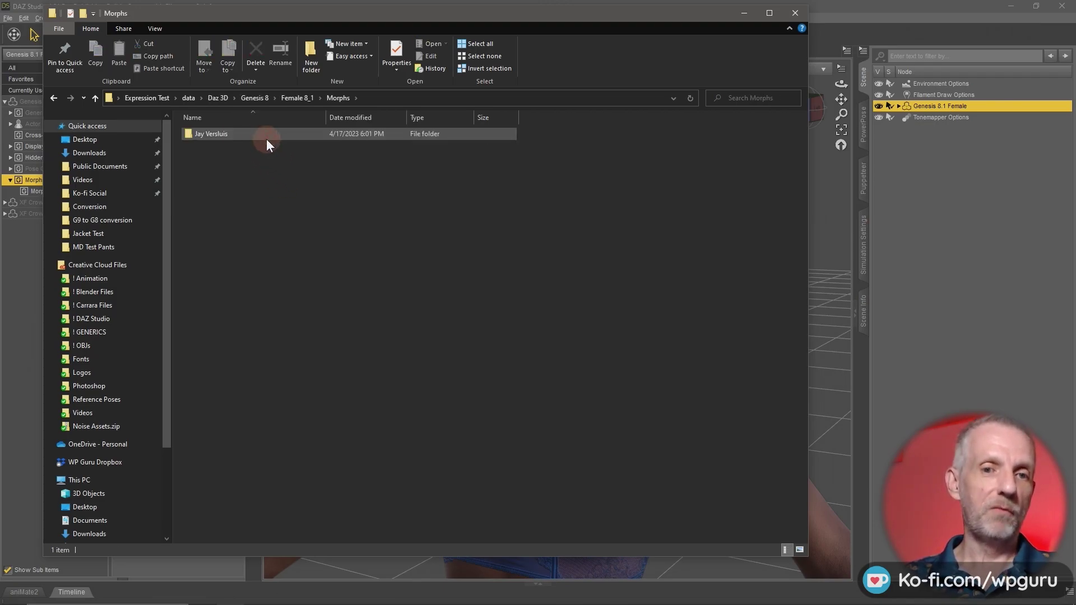
{"action": "double_click", "coordinate": [253, 133]}
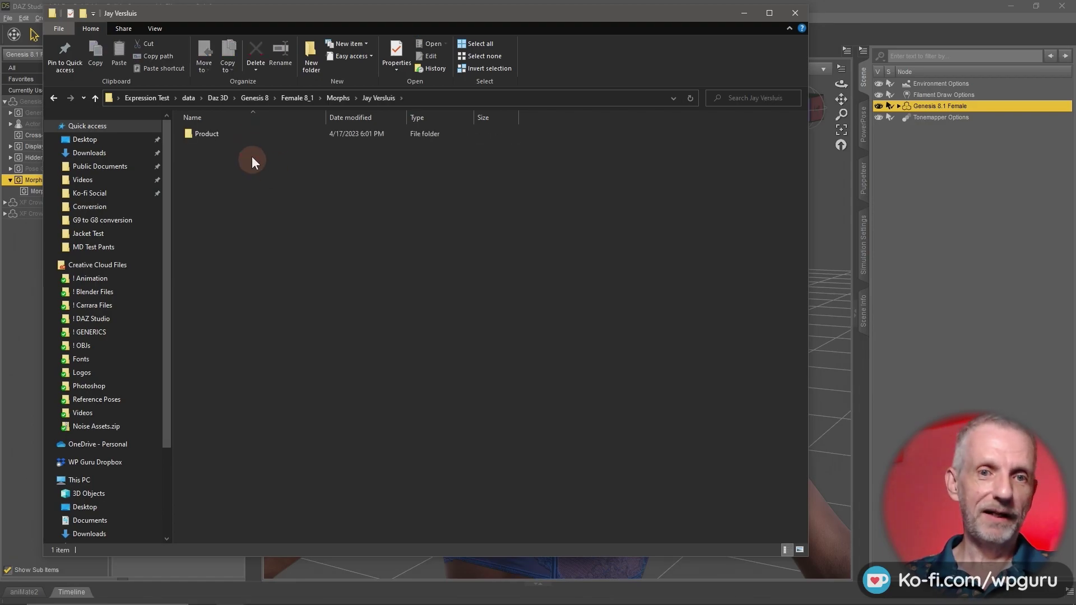
{"action": "double_click", "coordinate": [257, 138]}
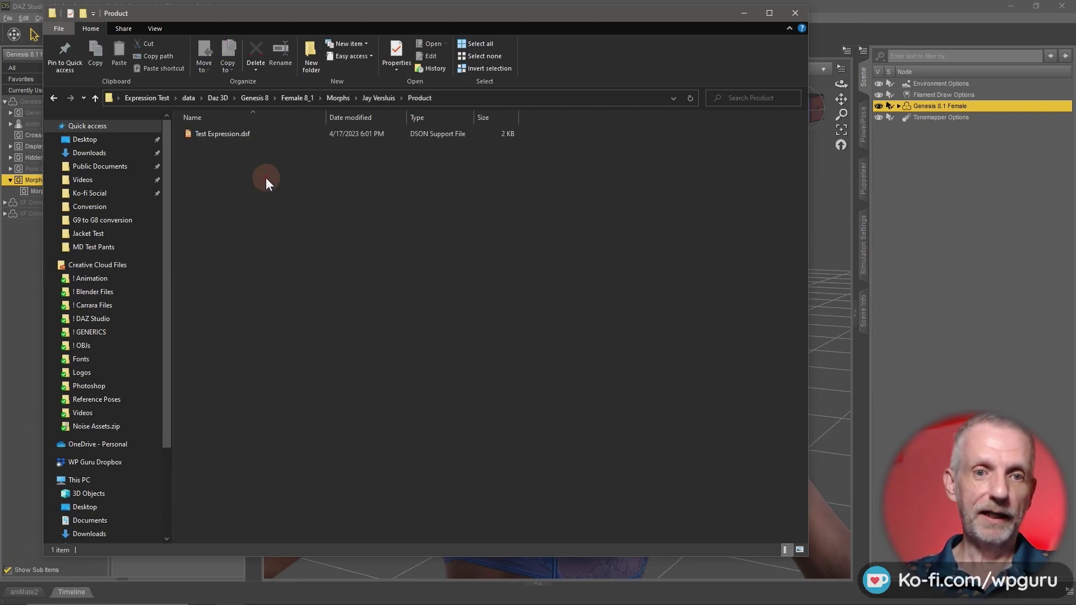
{"action": "left_click", "coordinate": [237, 139]}
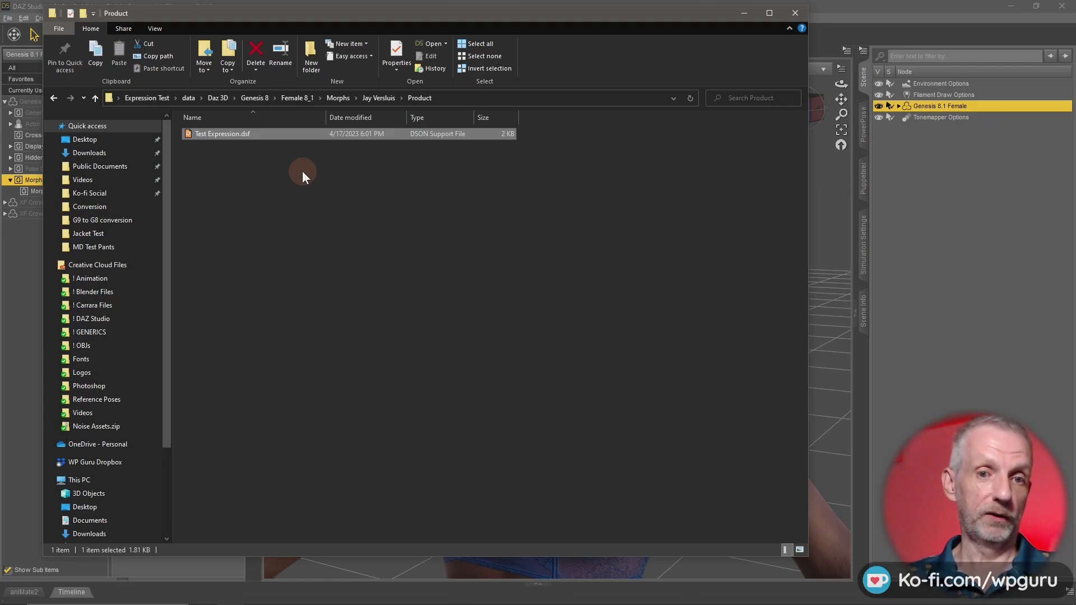
{"action": "left_click", "coordinate": [735, 17]}
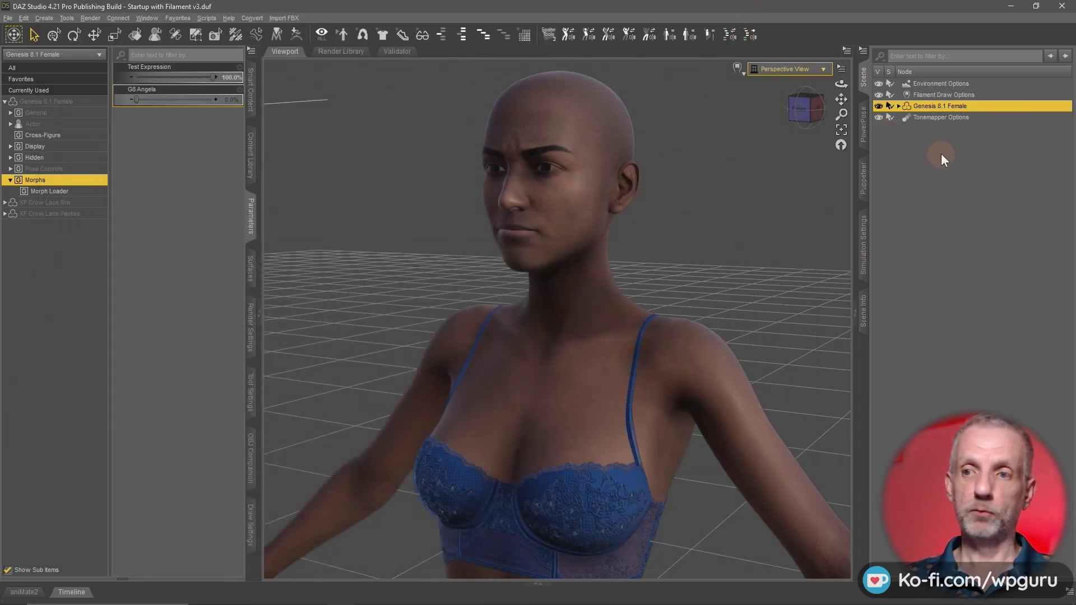
- Delete the Genesis 8.1 Female figure from the scene
{"action": "left_click", "coordinate": [973, 139]}
{"action": "left_click", "coordinate": [968, 107]}
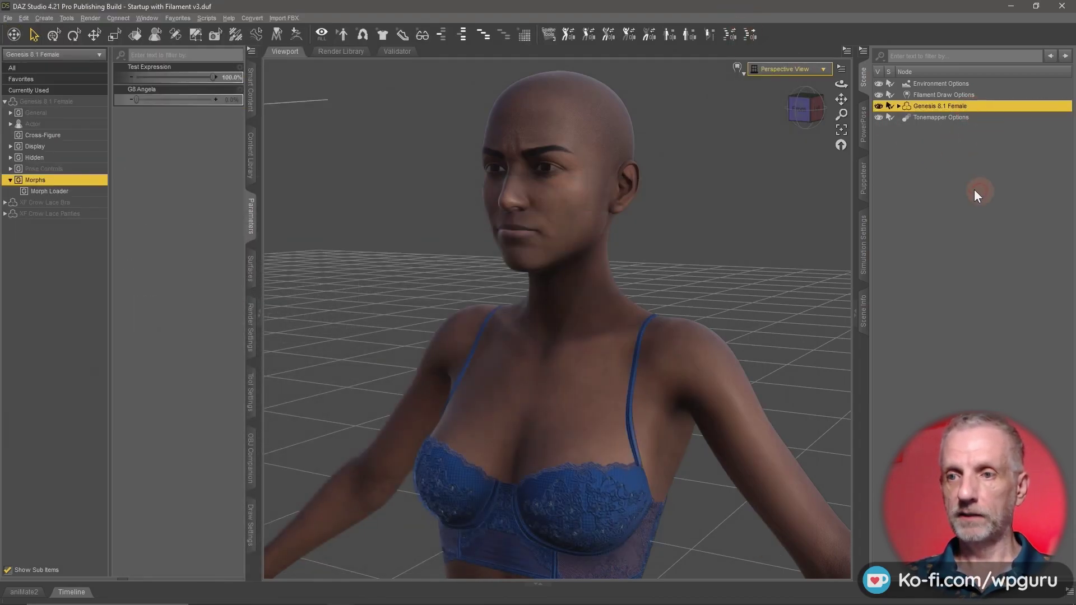
{"action": "left_click", "coordinate": [964, 190]}
{"action": "key", "text": "Delete"}
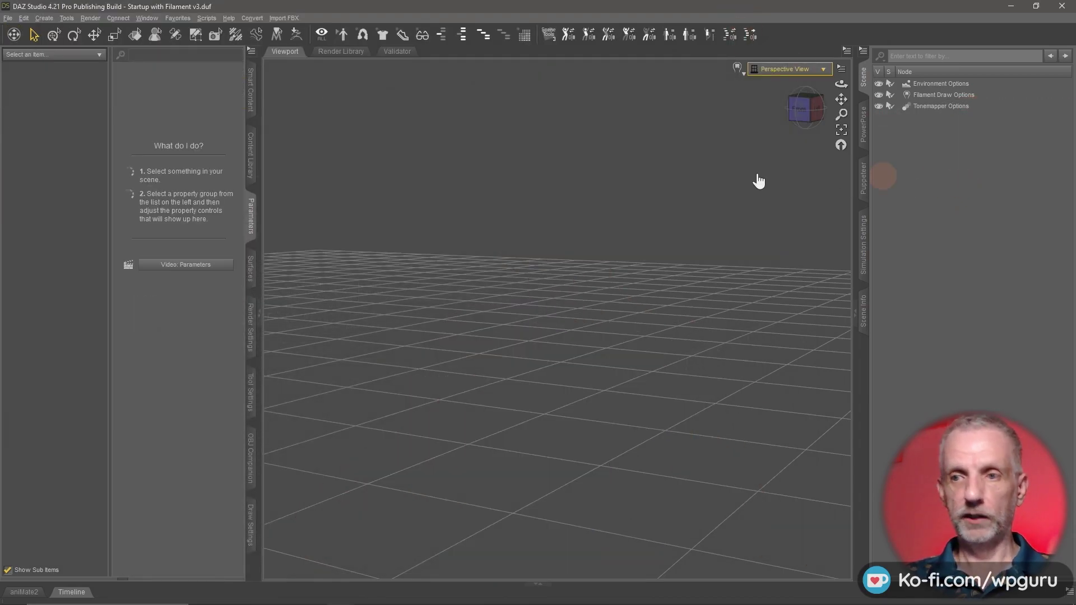
- Load a fresh Genesis 8.1 Female Dev Load figure from the Genesis 8 Starter Essentials product
{"action": "left_click", "coordinate": [250, 92]}
{"action": "left_click", "coordinate": [11, 67]}
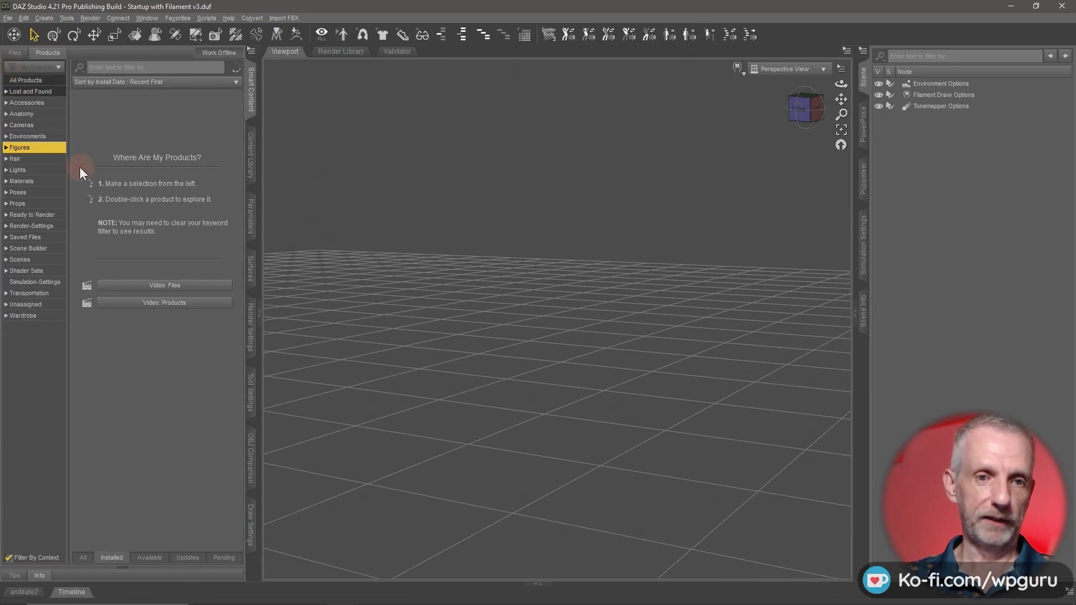
{"action": "scroll", "coordinate": [140, 223], "scroll_direction": "down", "scroll_amount": 5}
{"action": "double_click", "coordinate": [201, 387]}
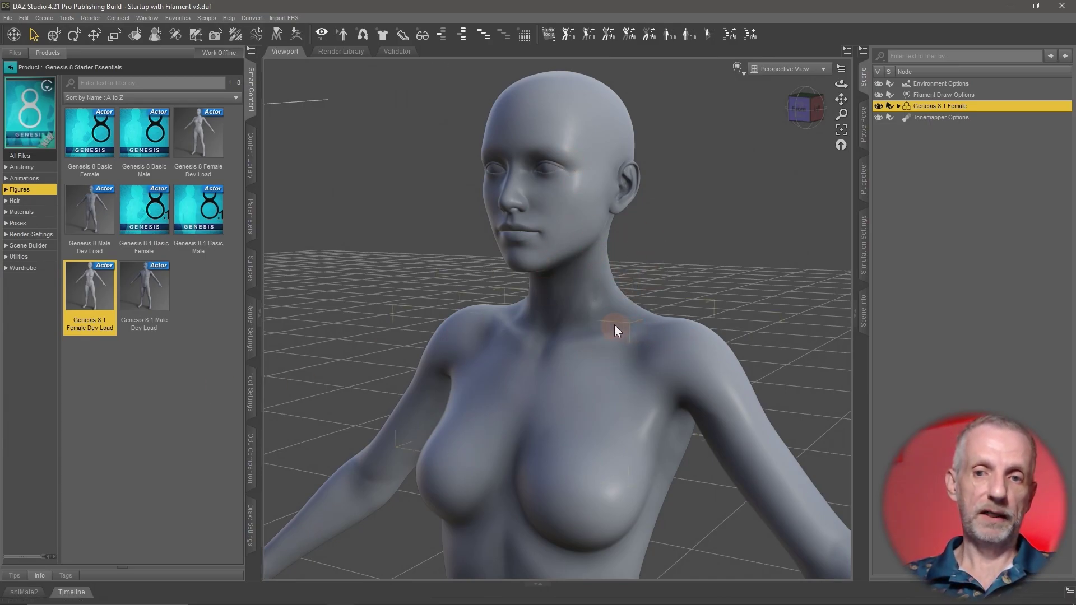
- Try the Test Expression dial in the new figure's Morphs group and return it to zero
{"action": "left_click", "coordinate": [252, 227]}
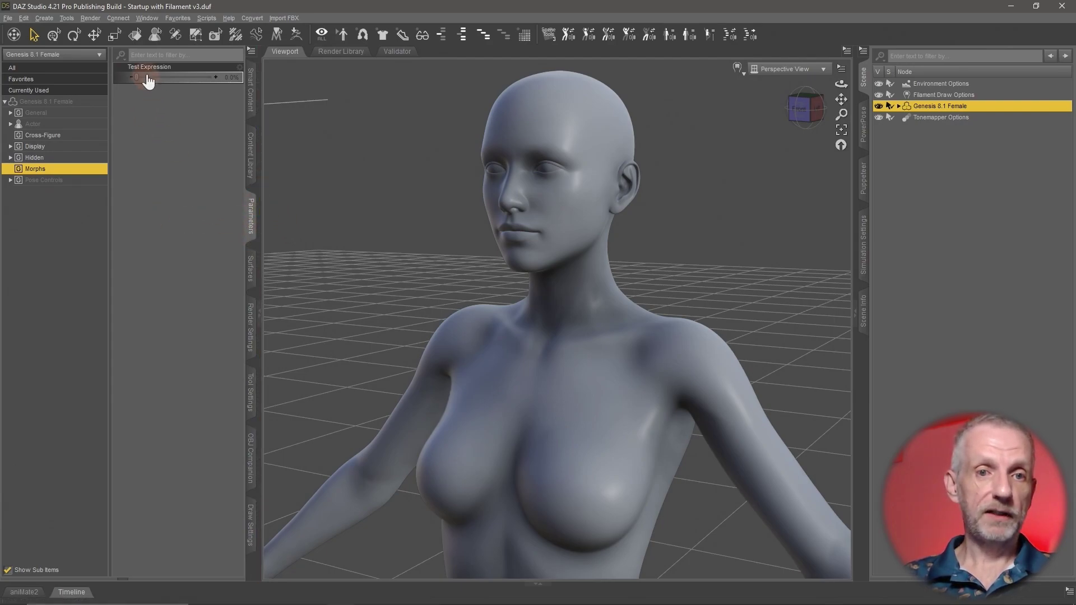
{"action": "left_click_drag", "start_coordinate": [139, 78], "coordinate": [90, 73]}
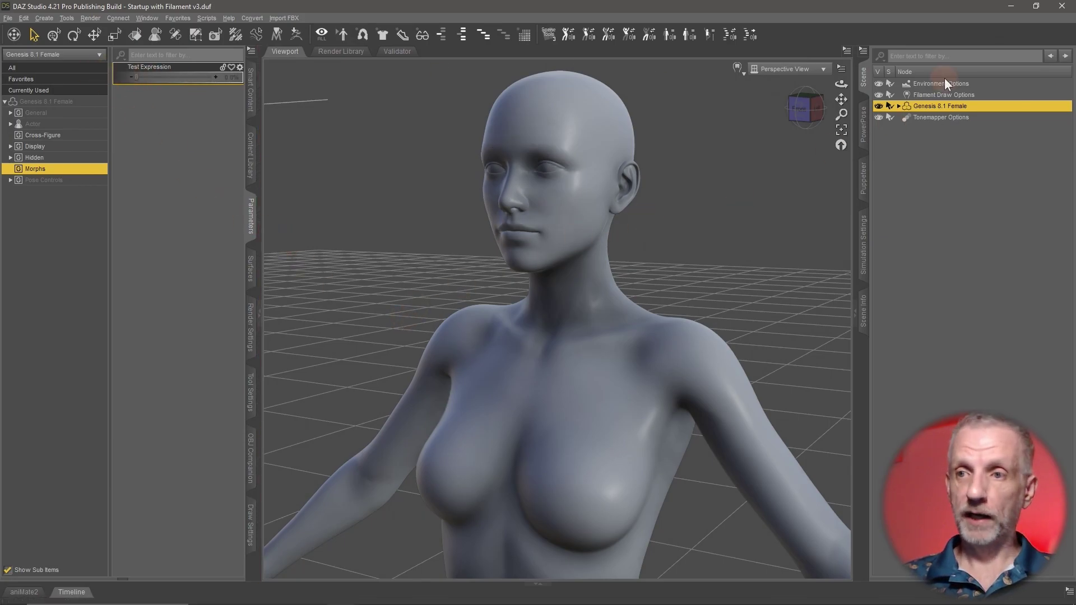
- Switch to the Windows desktop and select the Expression Test folder
{"action": "left_click", "coordinate": [1011, 6]}
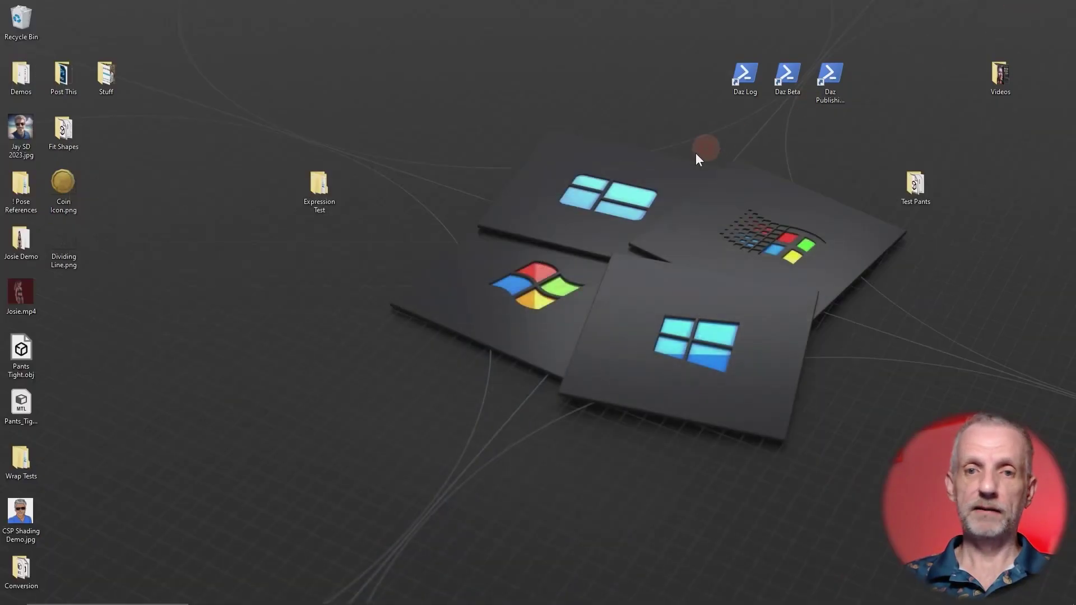
{"action": "left_click", "coordinate": [321, 201]}
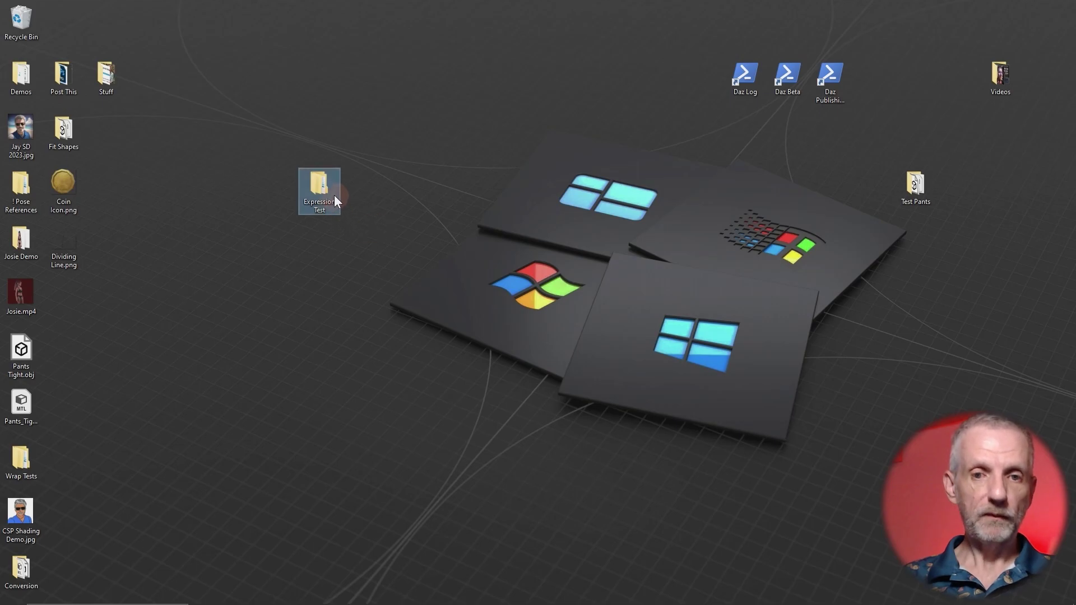